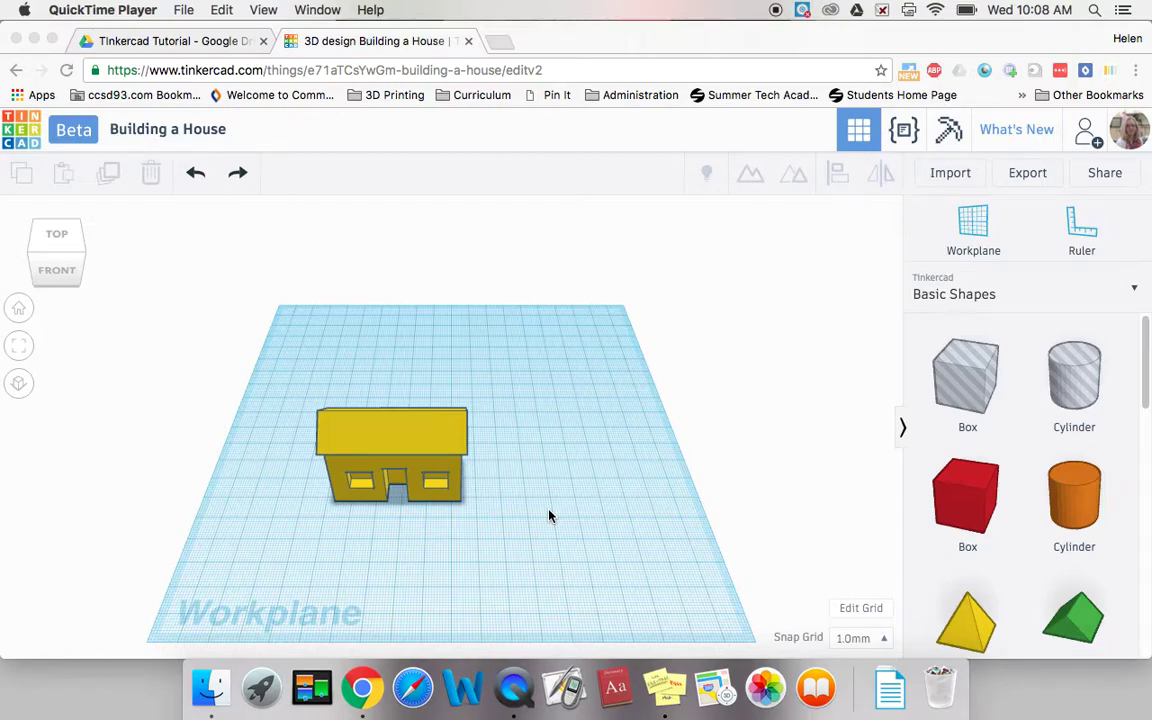
Step: Fit the whole house in view and look at its front wall with the door and windows
mouse_move(549, 516)
right_mouse_down()
mouse_move(527, 460)
mouse_move(427, 420)
mouse_move(435, 411)
mouse_move(429, 471)
mouse_move(522, 512)
mouse_move(622, 482)
mouse_move(627, 507)
mouse_move(517, 571)
mouse_move(345, 563)
mouse_move(303, 503)
mouse_move(417, 471)
mouse_move(532, 509)
mouse_move(530, 550)
mouse_move(582, 565)
mouse_move(609, 555)
mouse_move(527, 566)
mouse_move(548, 501)
right_mouse_up()
left_click(46, 261)
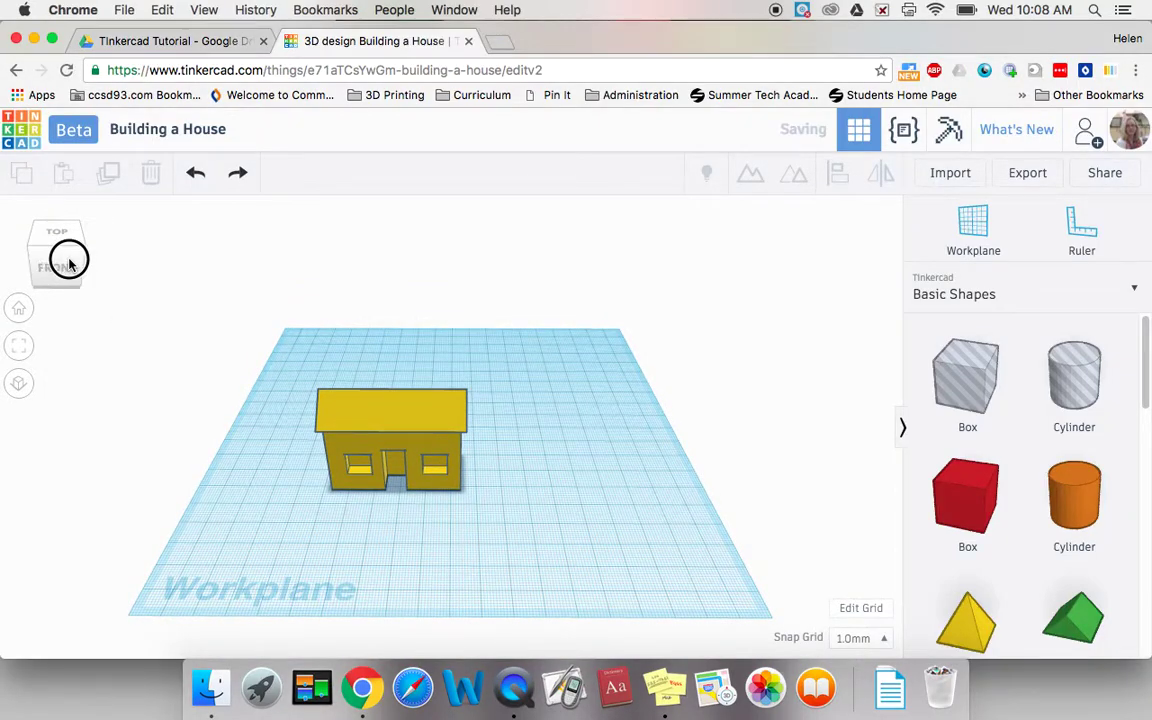
mouse_move(57, 274)
left_mouse_down()
mouse_move(98, 267)
mouse_move(85, 257)
mouse_move(56, 268)
mouse_move(57, 301)
mouse_move(48, 259)
mouse_move(62, 267)
mouse_move(59, 283)
mouse_move(49, 262)
mouse_move(67, 270)
mouse_move(57, 278)
mouse_move(57, 268)
left_mouse_up()
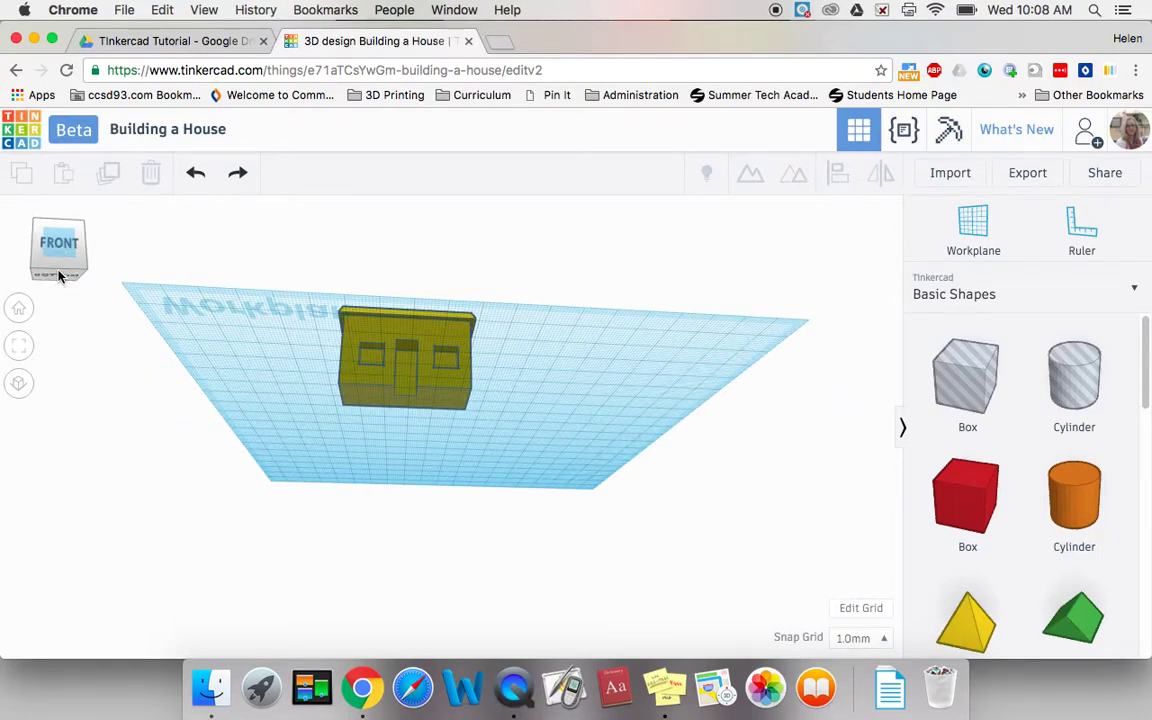
left_click(20, 310)
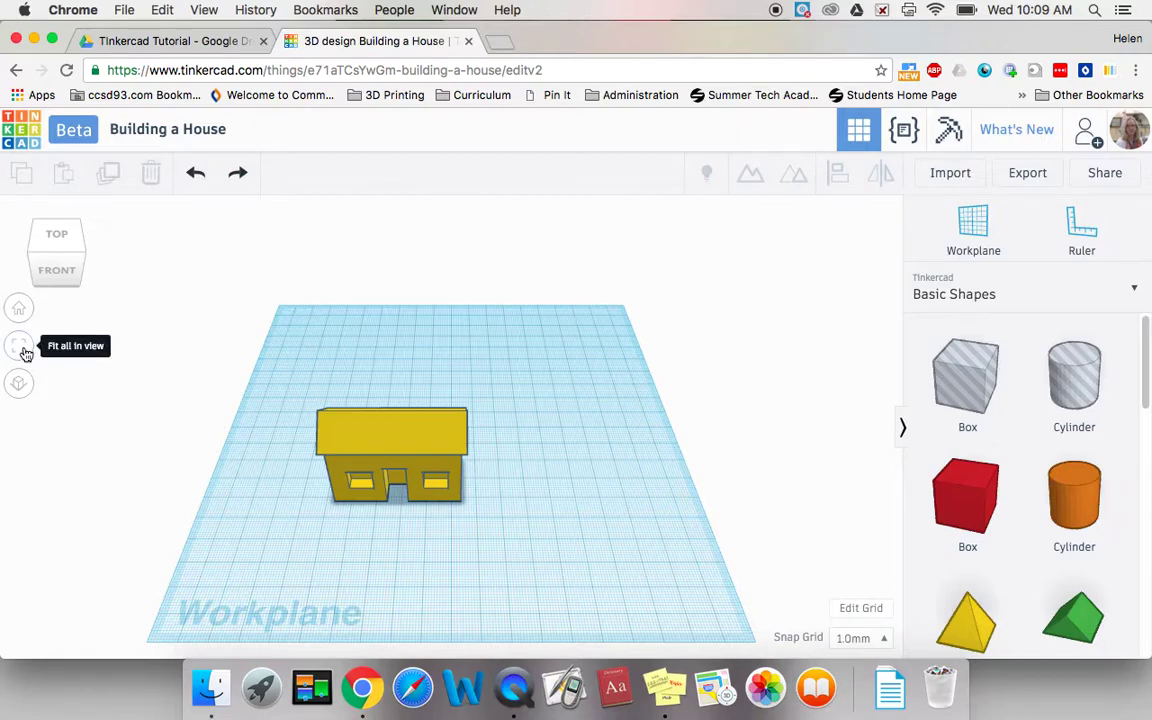
left_click(26, 352)
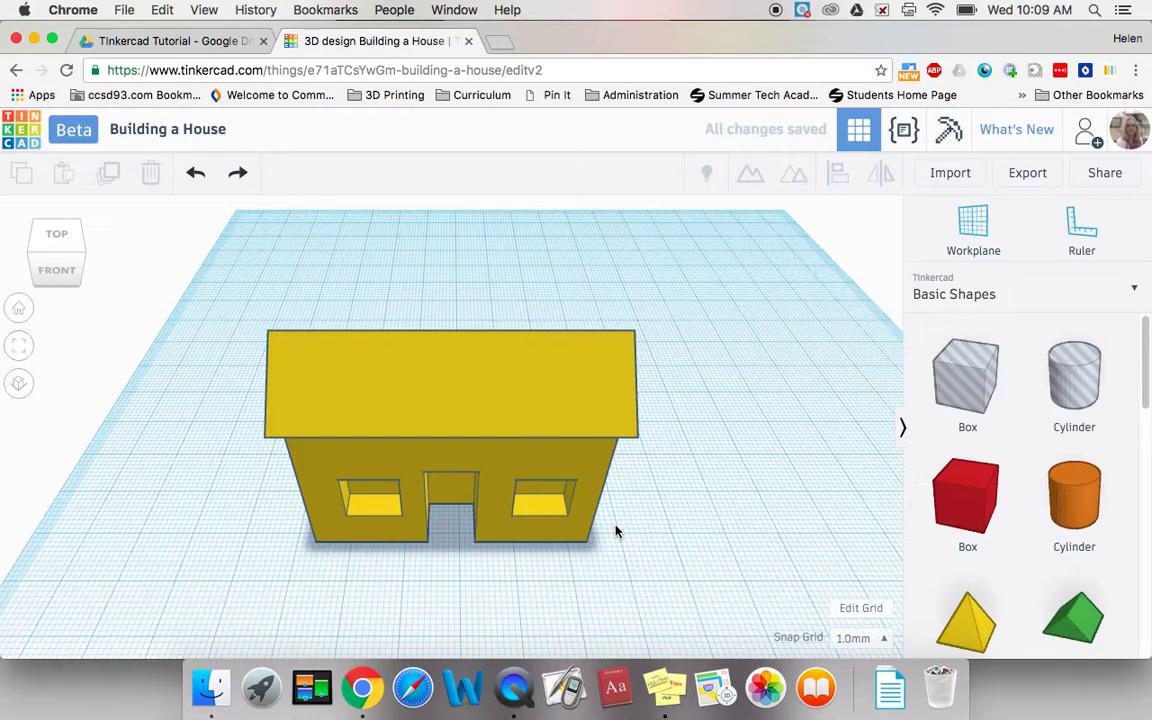
right_click_drag(686, 541, 687, 486)
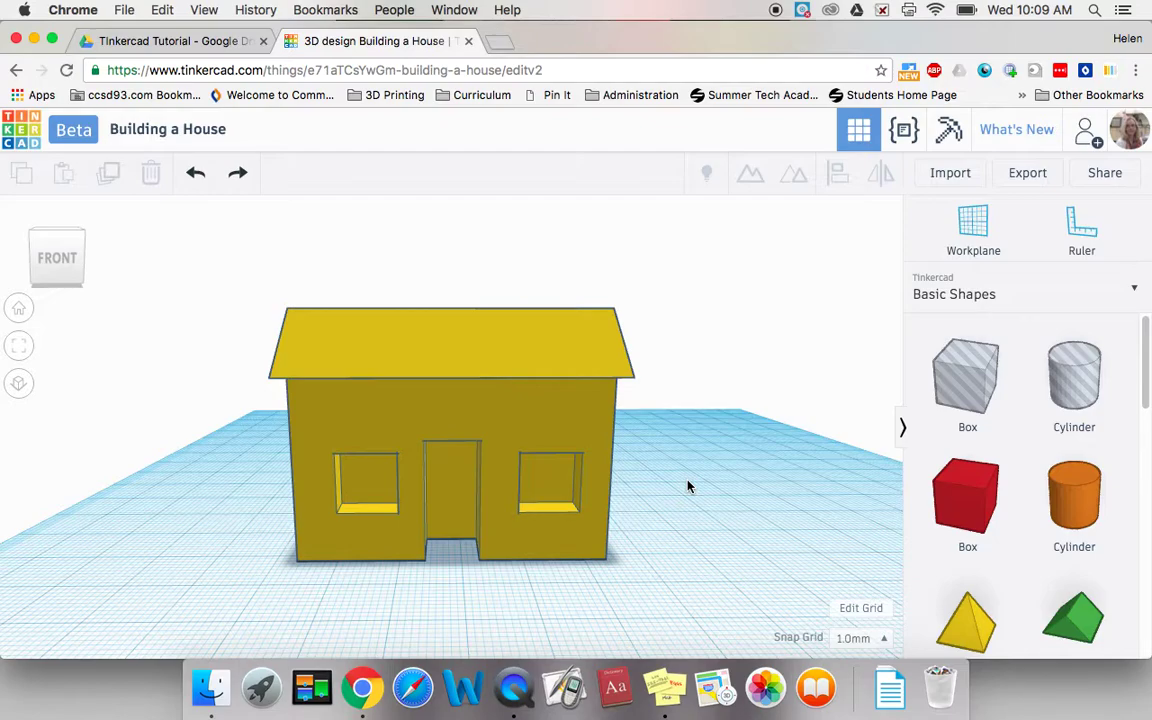
Step: Switch the shape library to the Text collection and browse through its letters down to the digits
left_click(1137, 294)
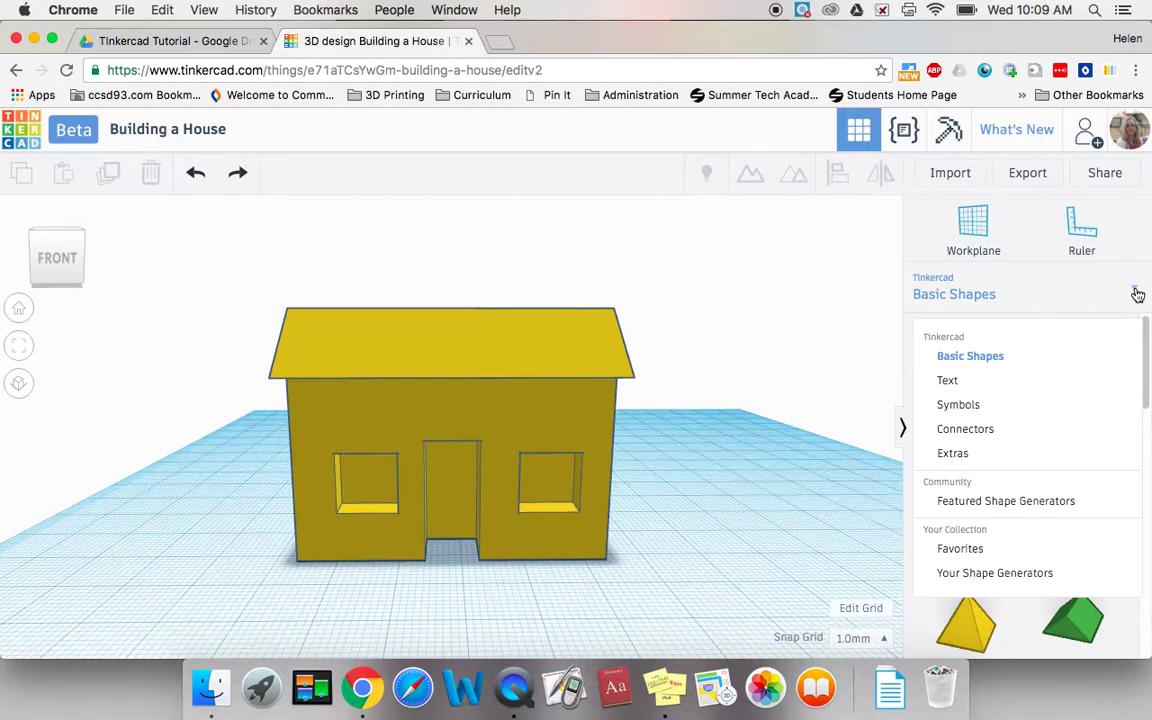
left_click(966, 382)
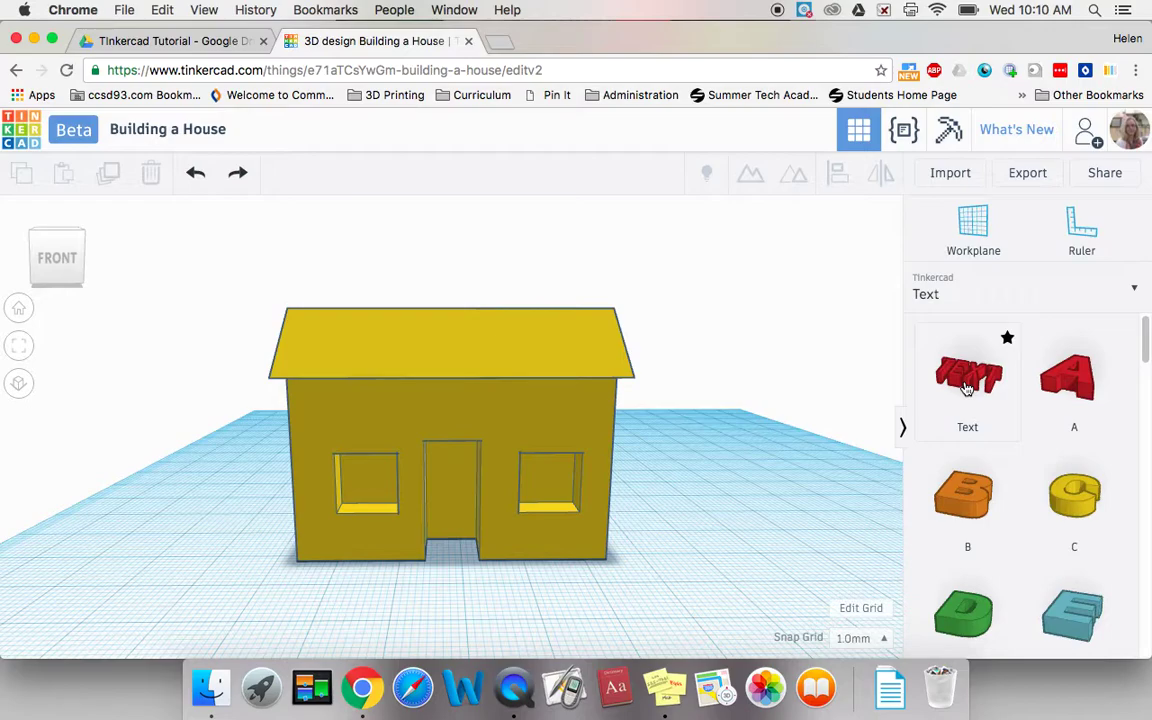
scroll(967, 388, "down", 3)
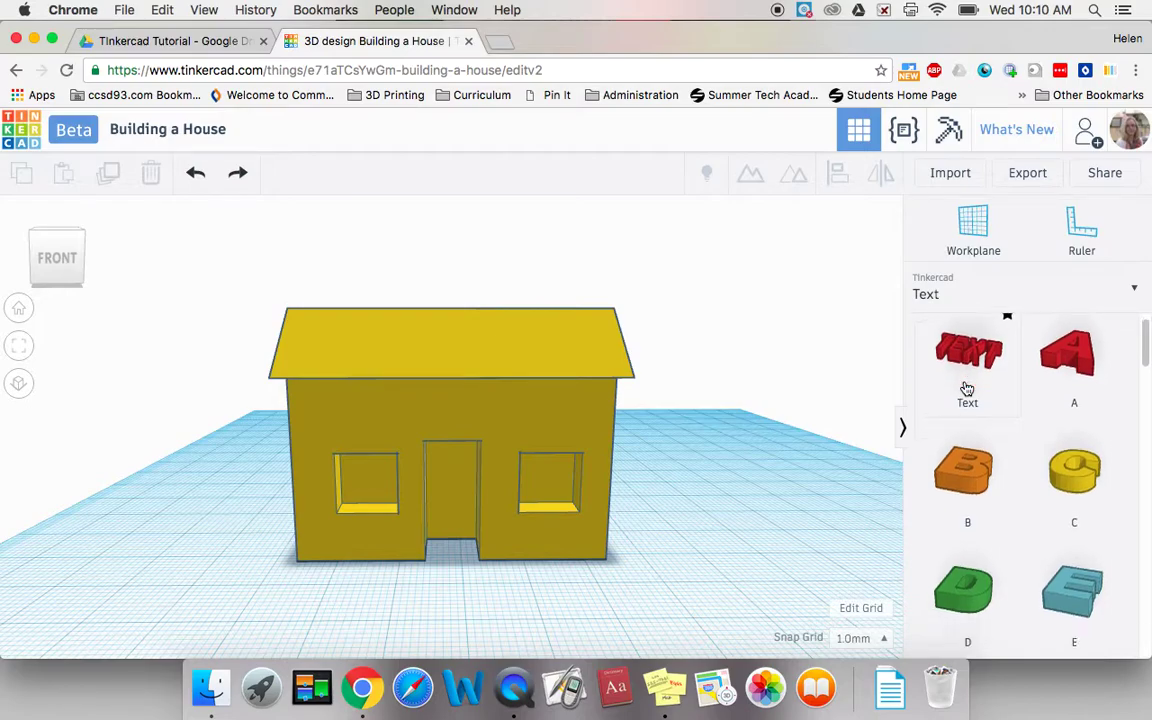
scroll(967, 388, "down", 7)
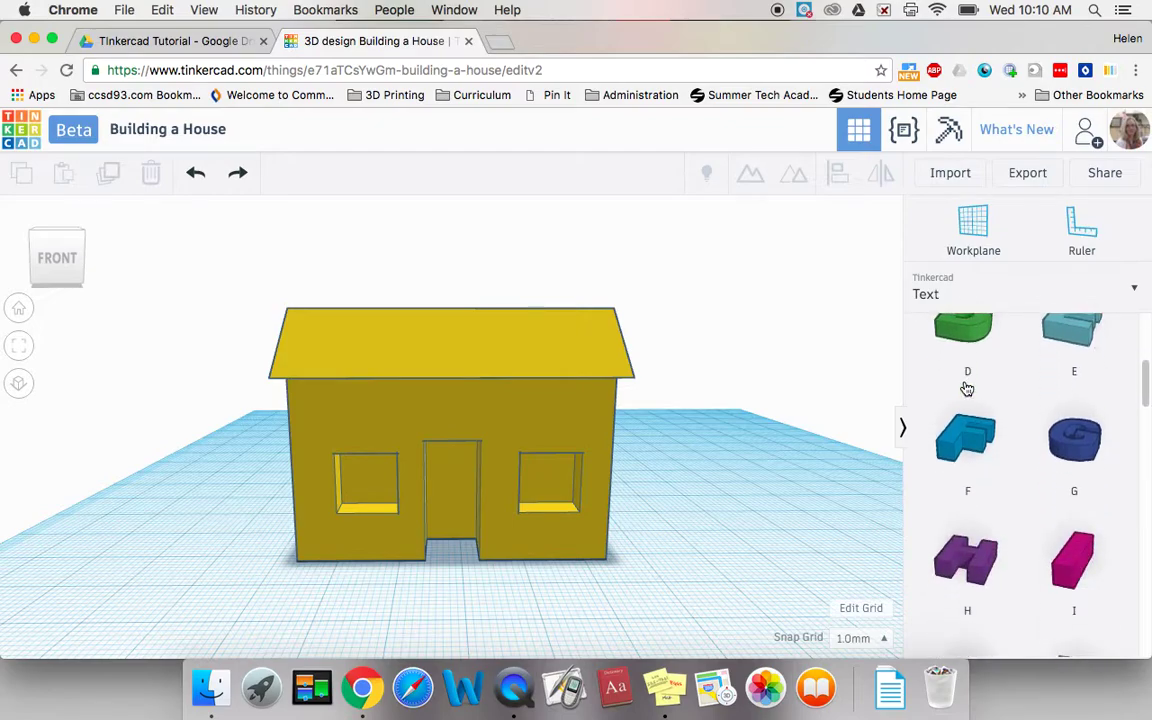
scroll(967, 388, "down", 6)
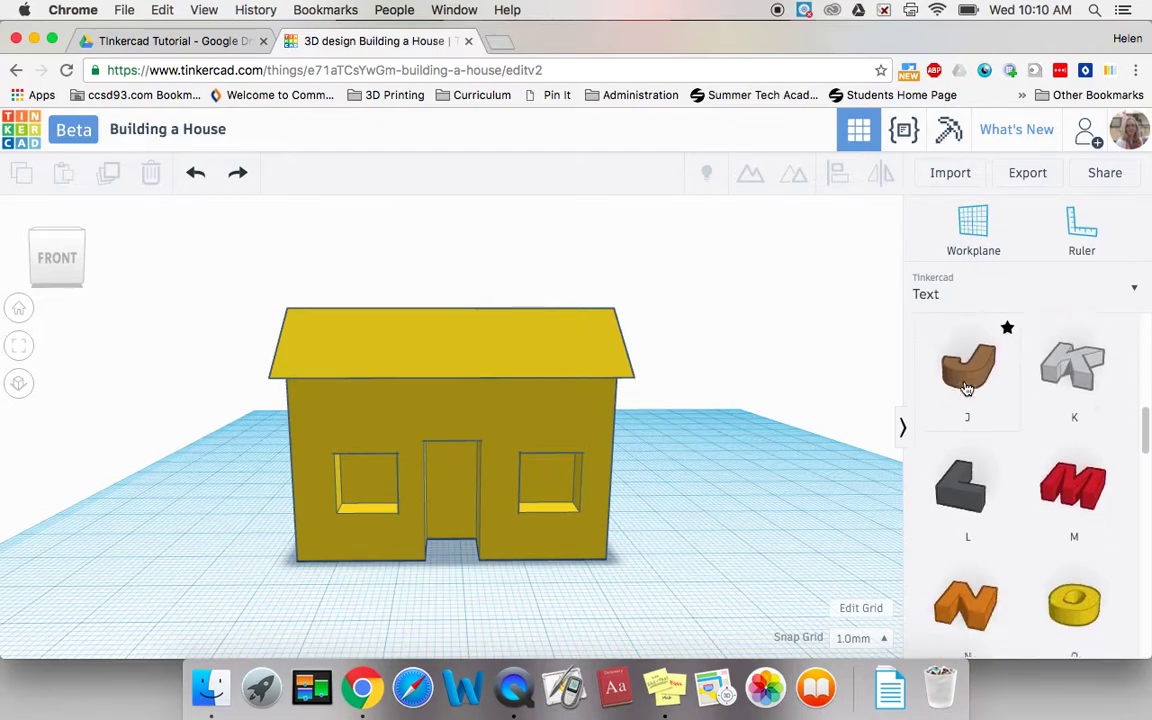
scroll(967, 388, "down", 5)
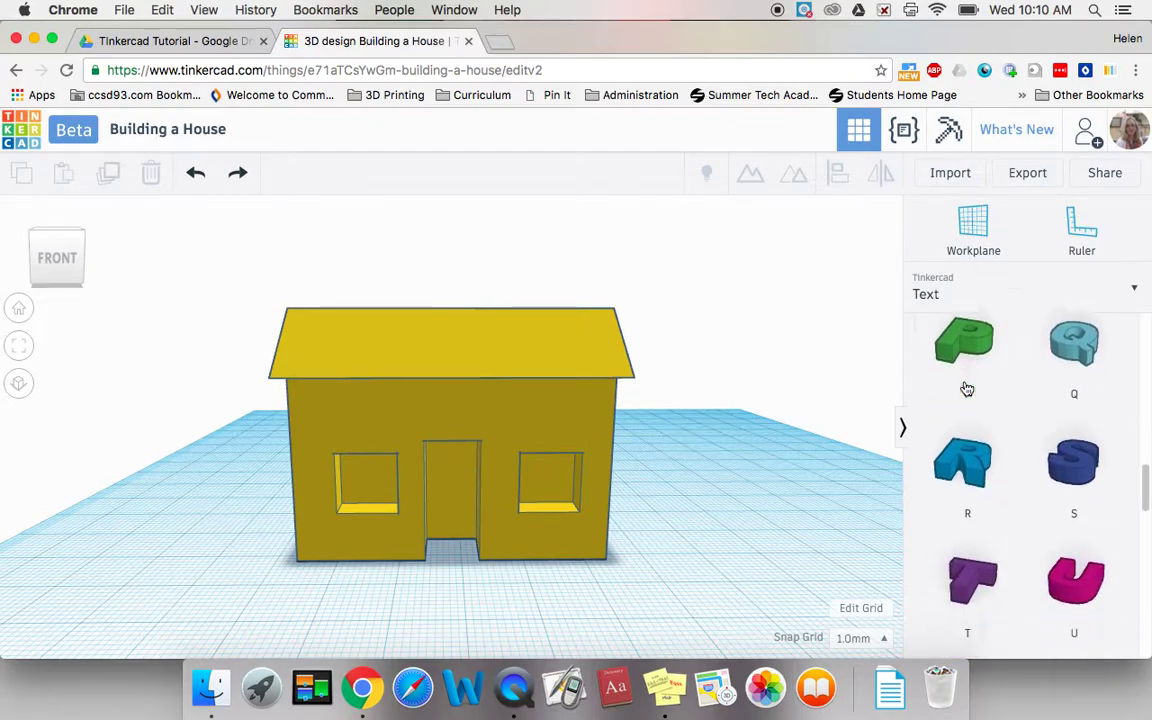
scroll(967, 388, "down", 7)
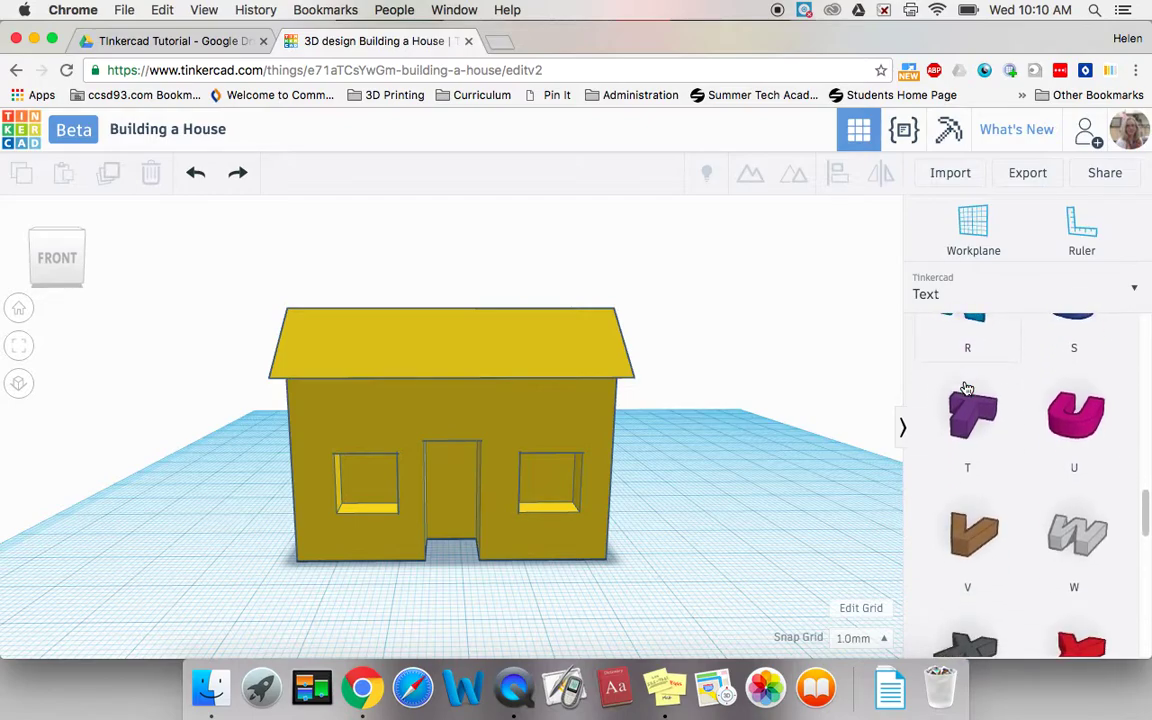
scroll(967, 388, "down", 5)
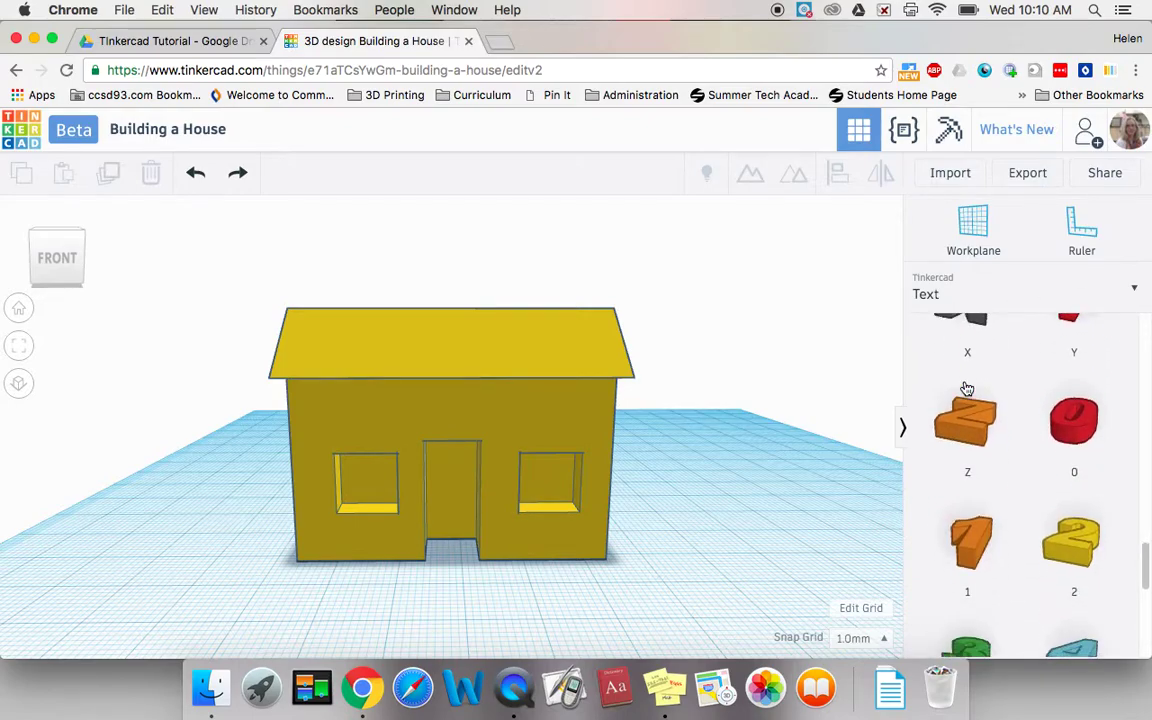
scroll(967, 388, "down", 3)
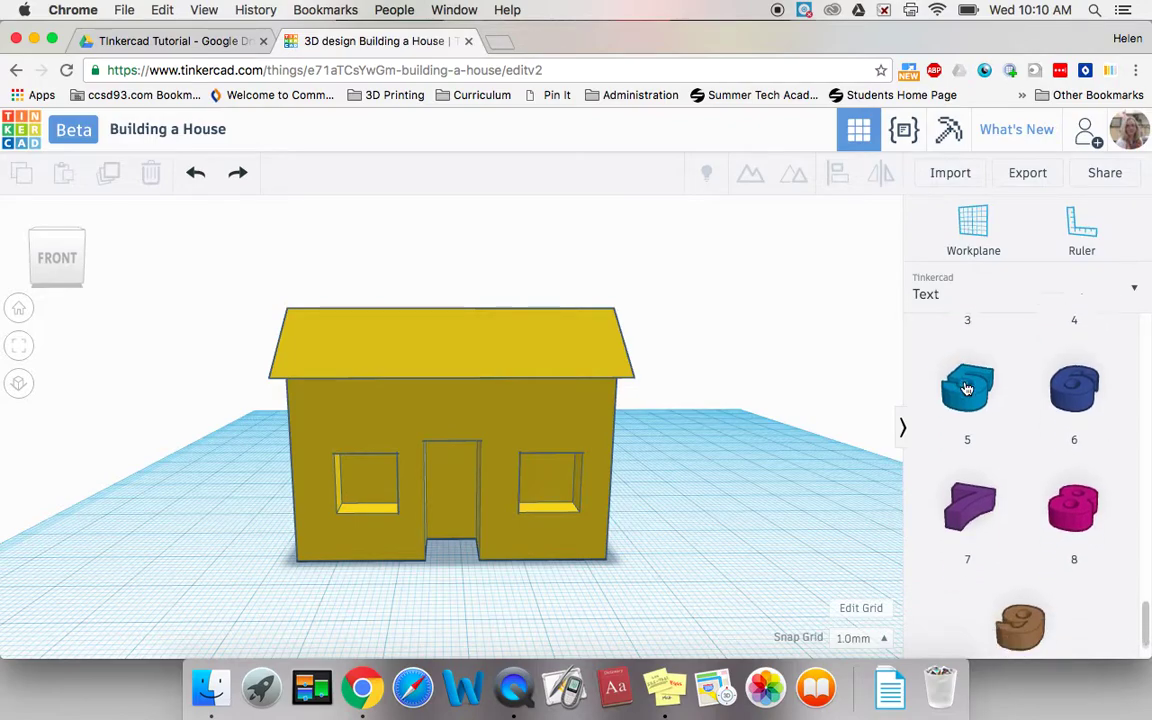
scroll(967, 388, "up", 5)
scroll(967, 388, "up", 2)
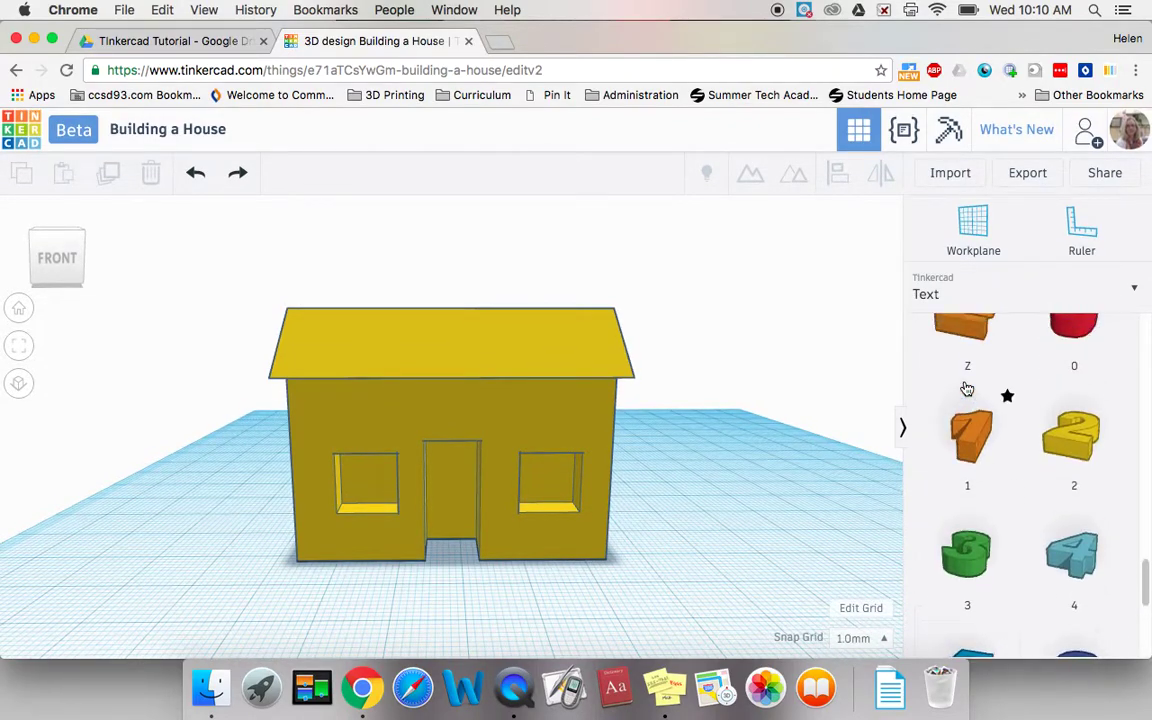
scroll(967, 388, "down", 3)
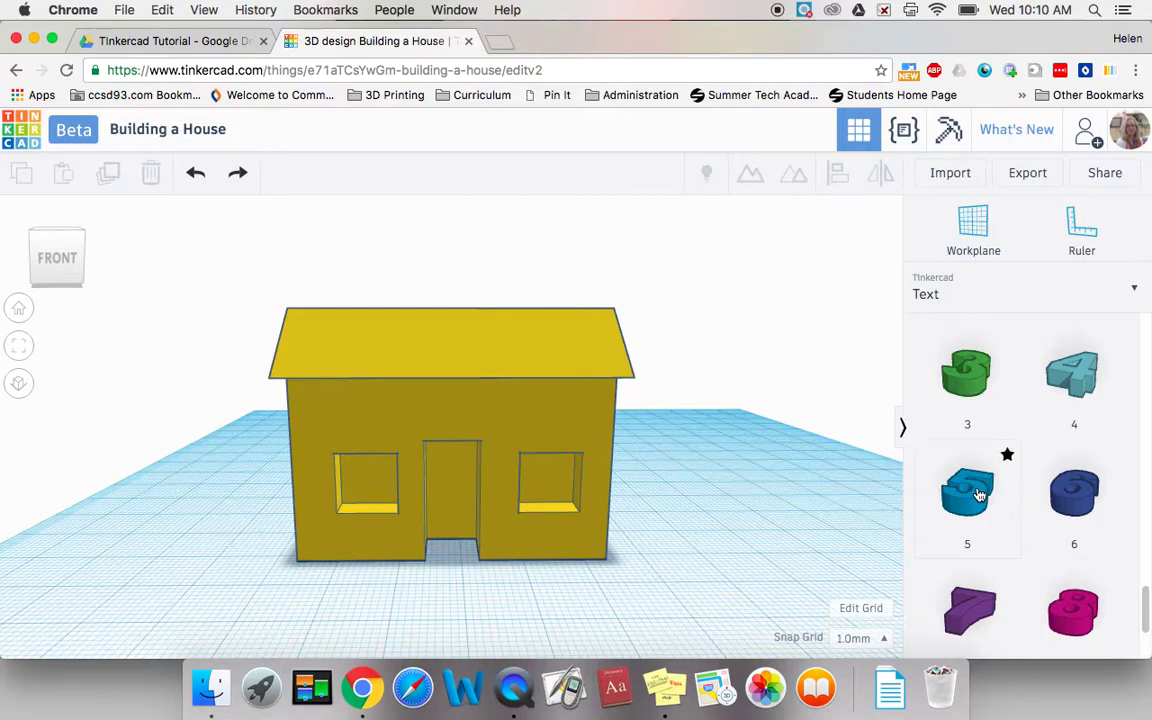
Step: Place the digits 5, 6 and 7 side by side on the workplane beside the house, and collapse the shape library
left_click_drag(980, 495, 687, 555)
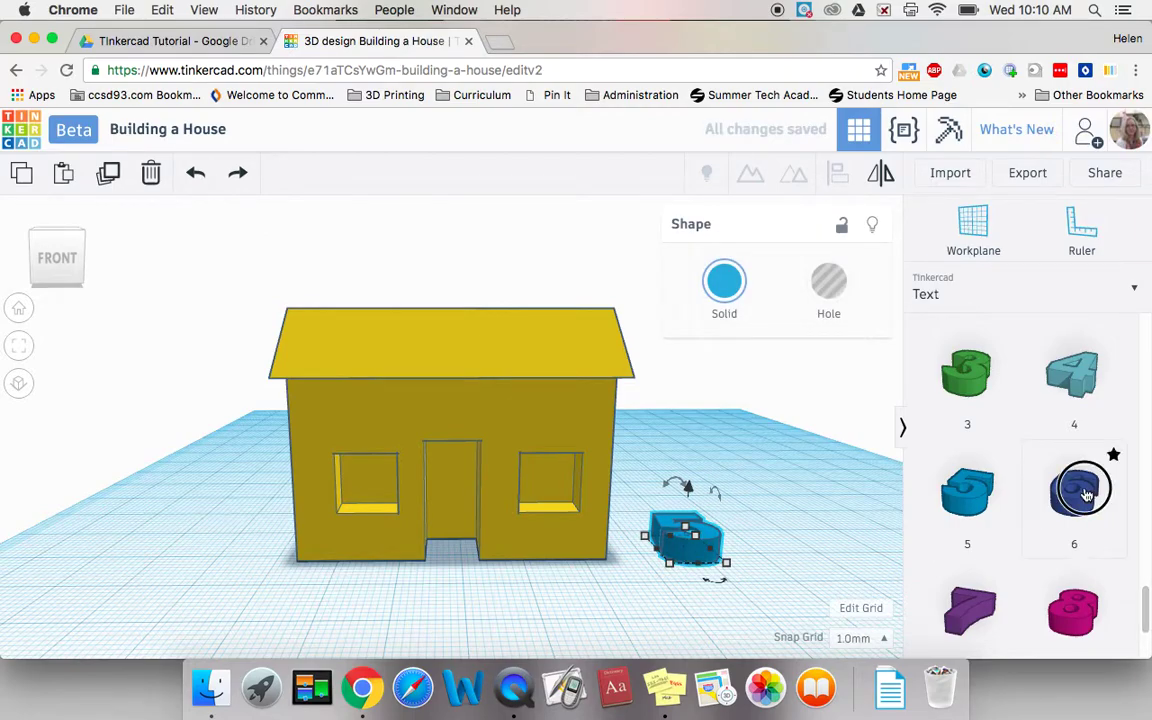
left_click_drag(1066, 492, 753, 550)
left_click_drag(987, 612, 838, 541)
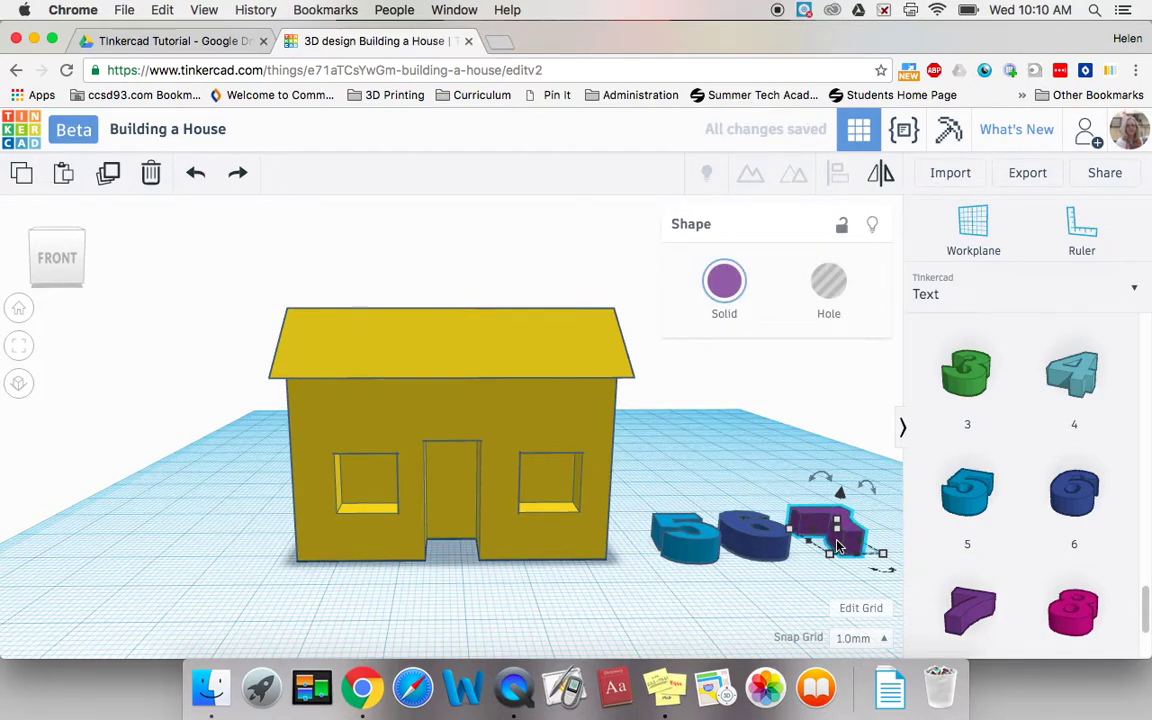
left_click(745, 611)
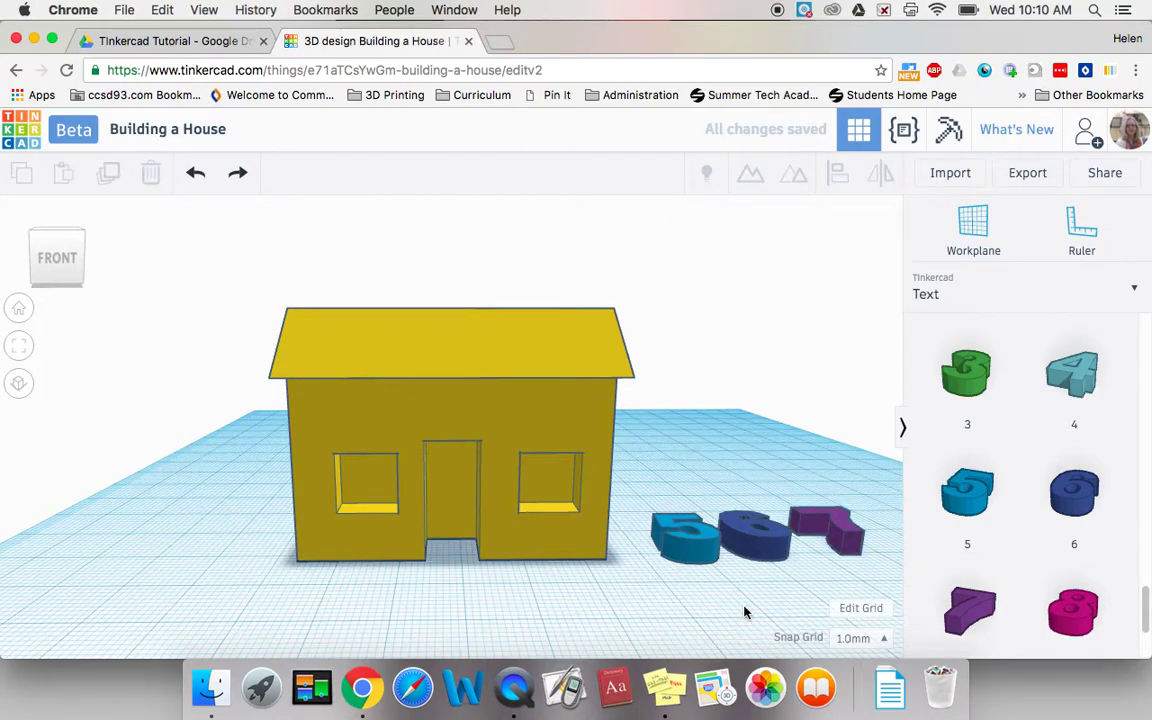
left_click(900, 428)
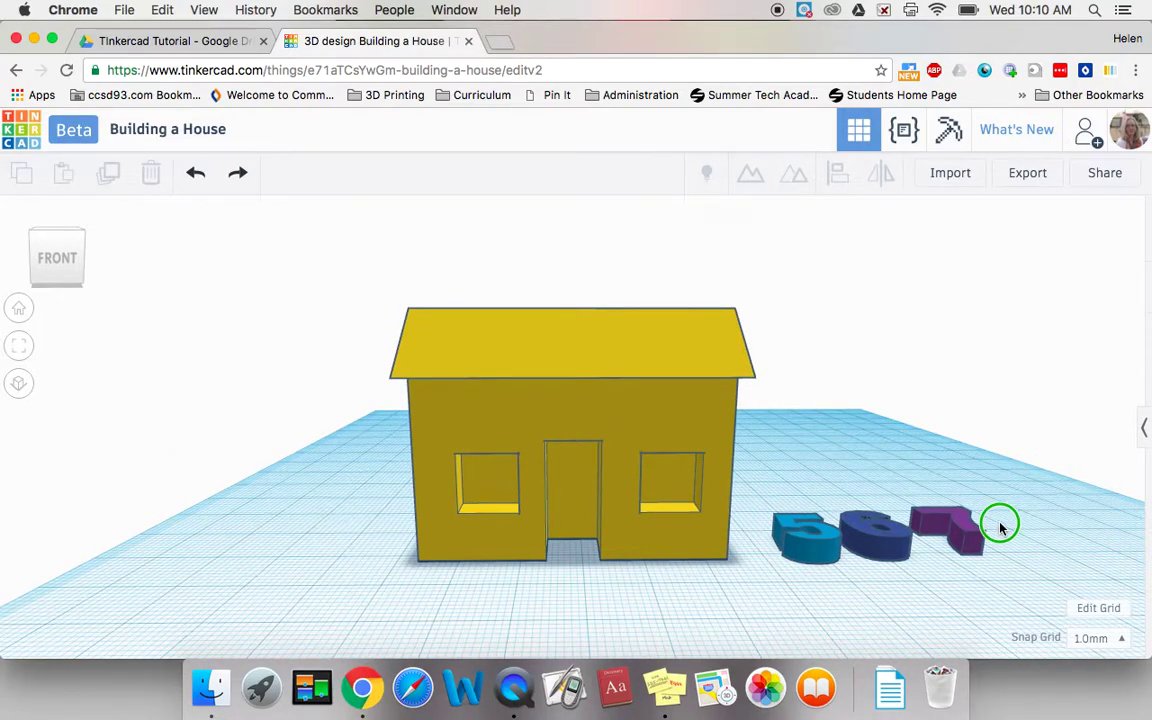
right_click_drag(1000, 525, 985, 617)
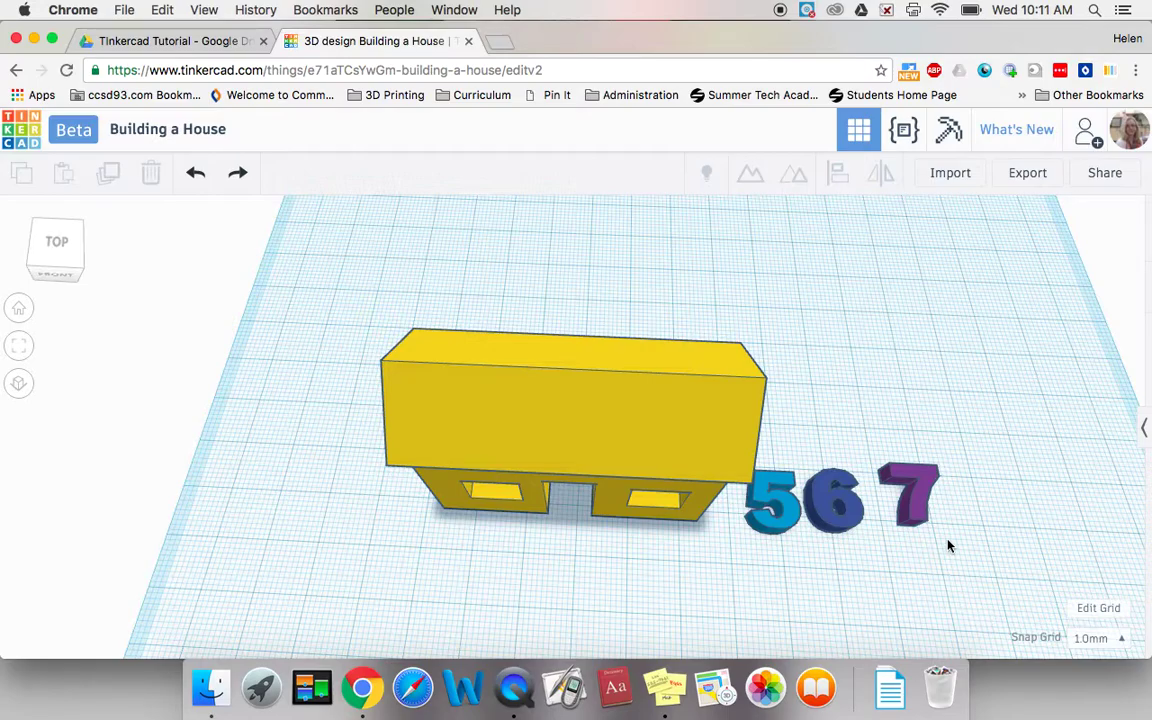
left_click(785, 524)
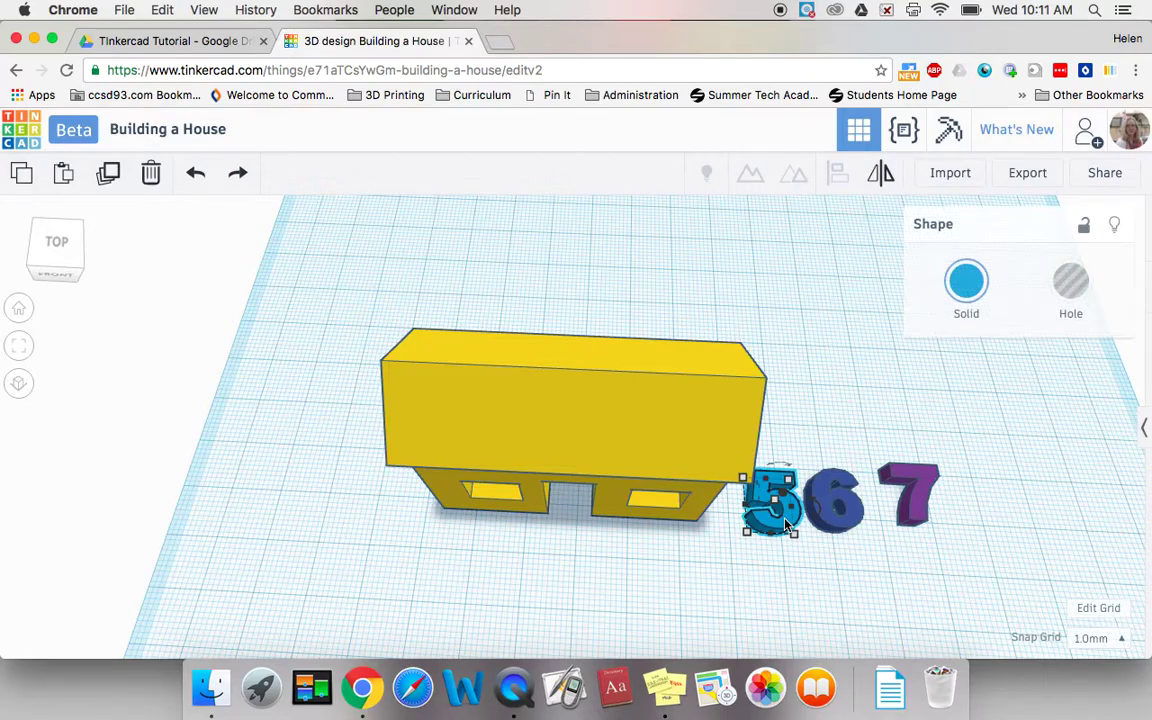
left_click(835, 498, "shift")
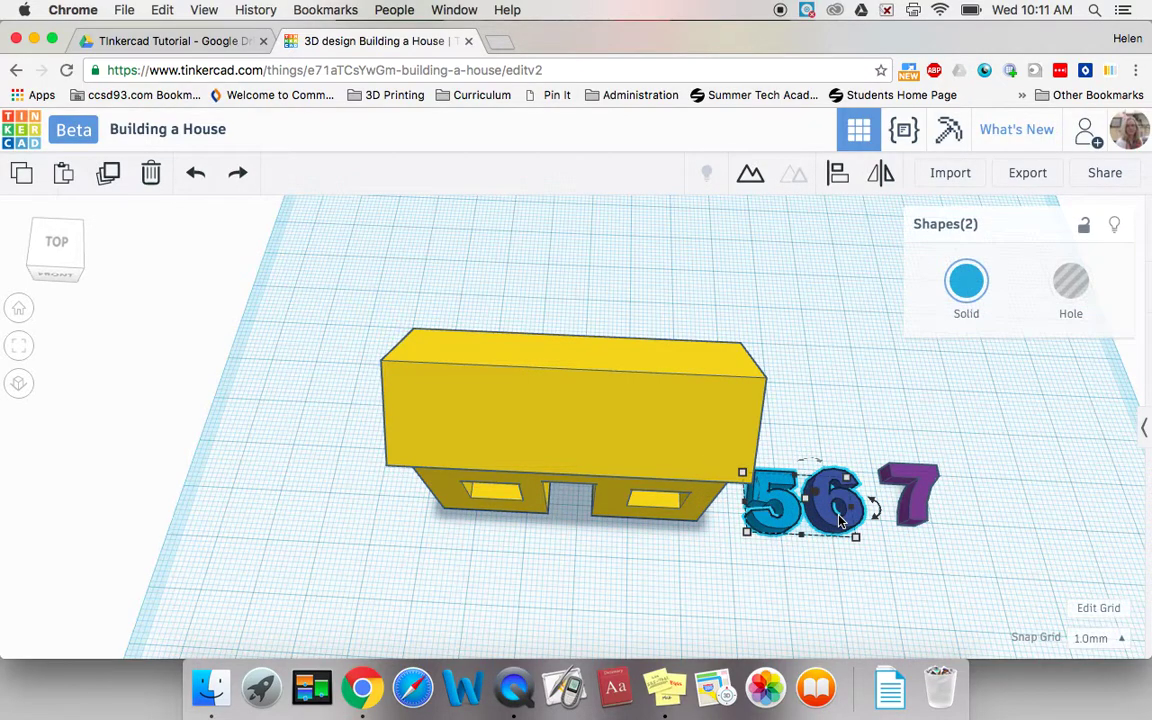
left_click(927, 503)
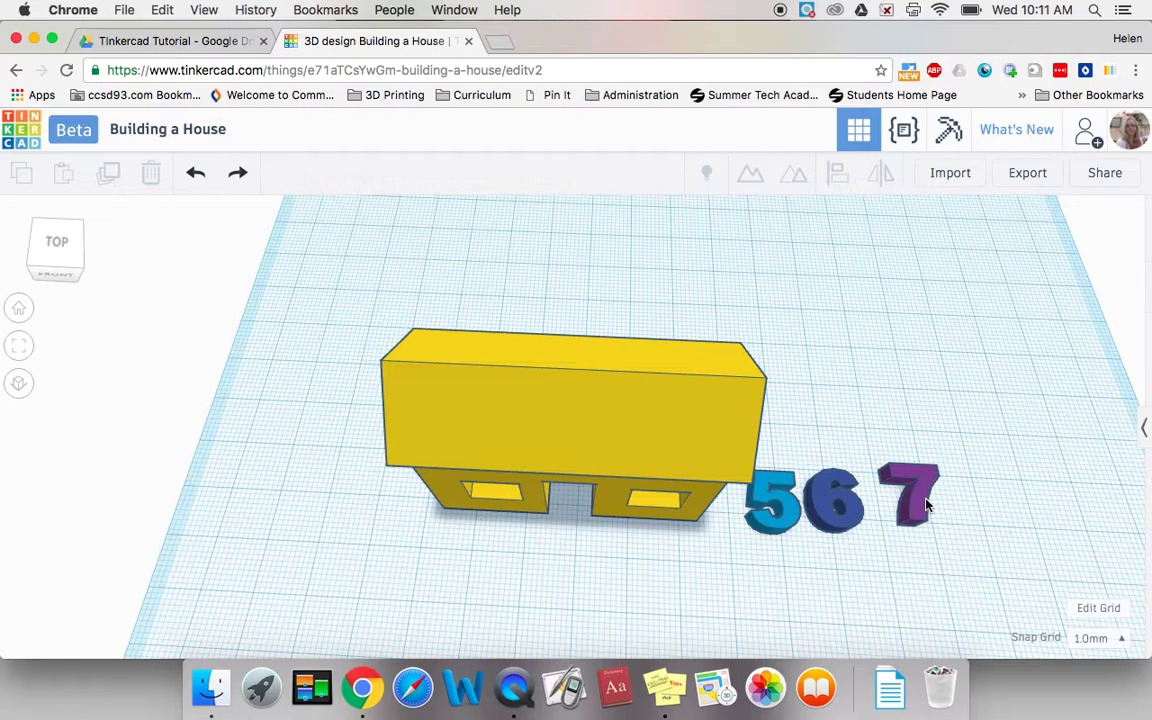
left_click(927, 503)
left_click(833, 510)
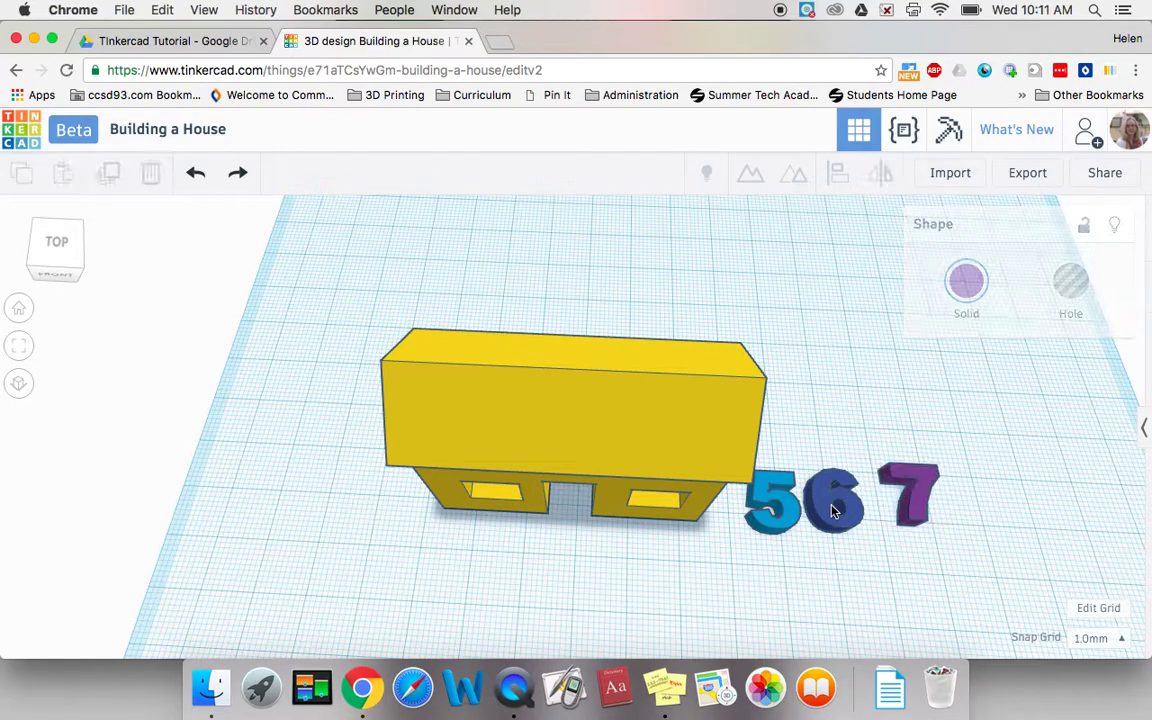
Step: Select the digits 5, 6 and 7 together and align them to their shared front-to-back centre line
left_click(777, 510)
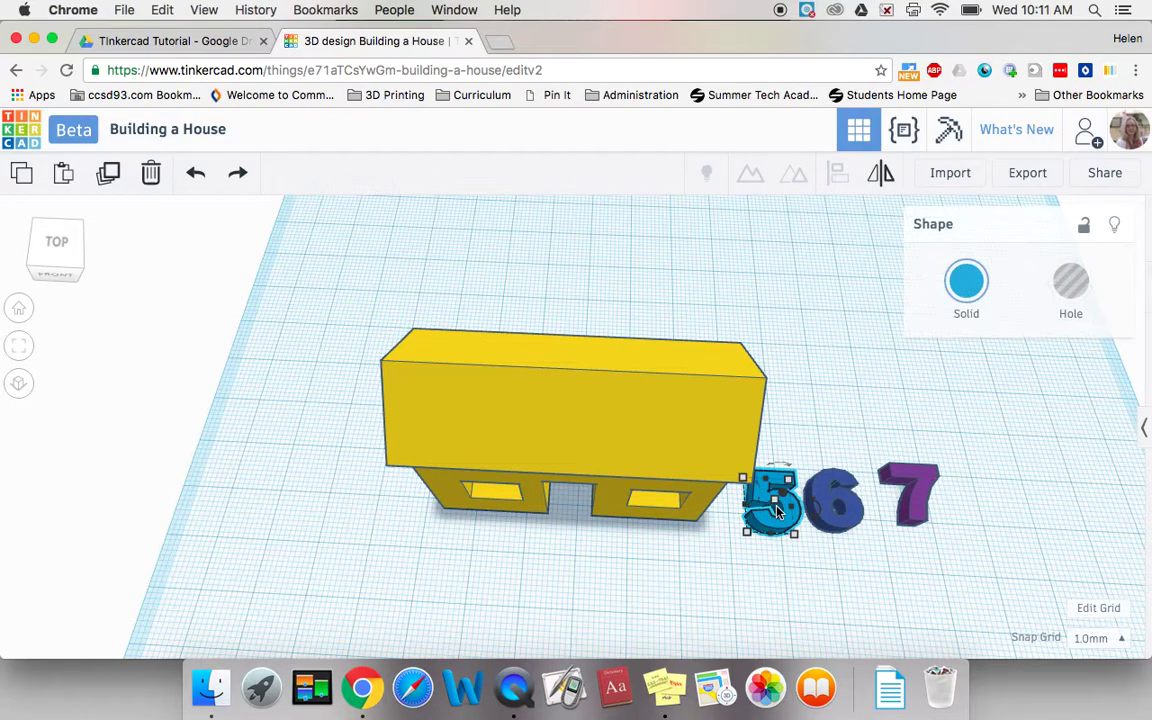
left_click(833, 505, "shift")
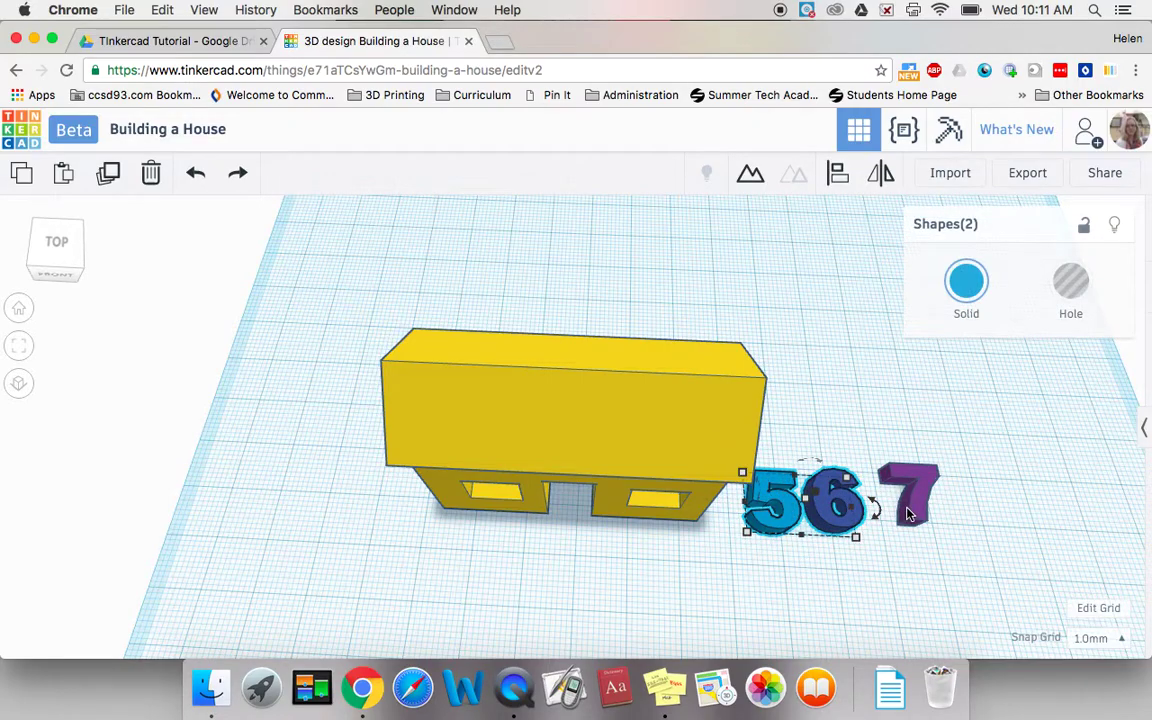
left_click(908, 514, "shift")
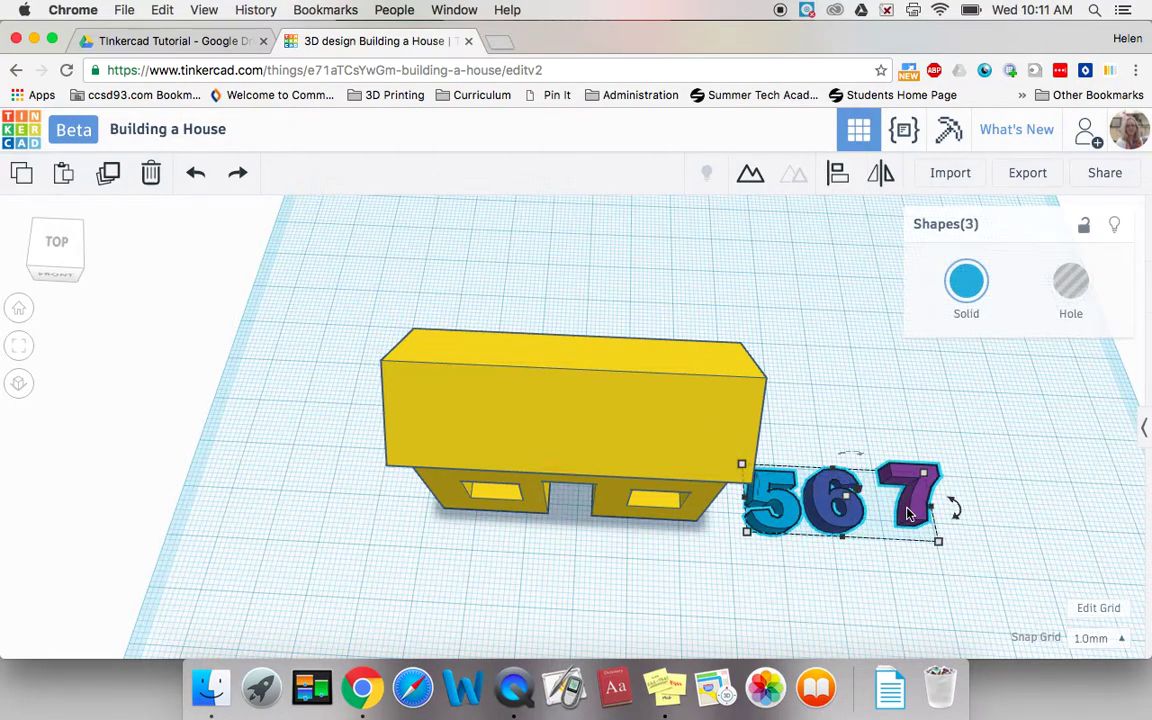
left_click(840, 180)
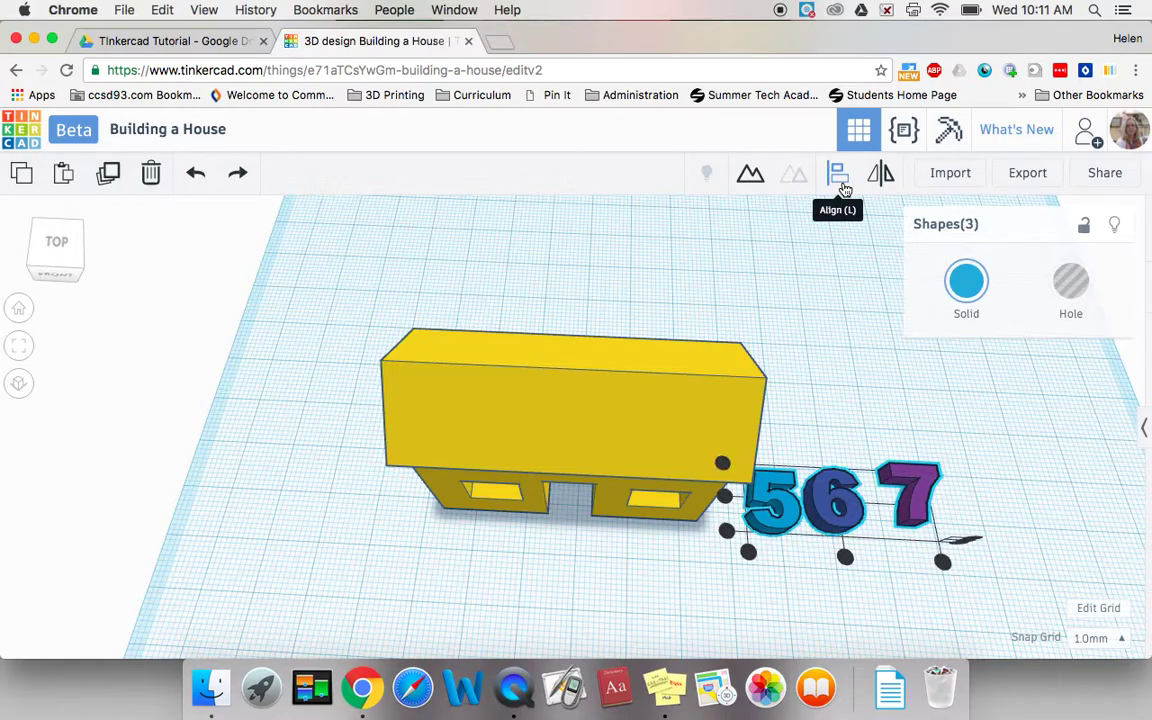
left_click(725, 498)
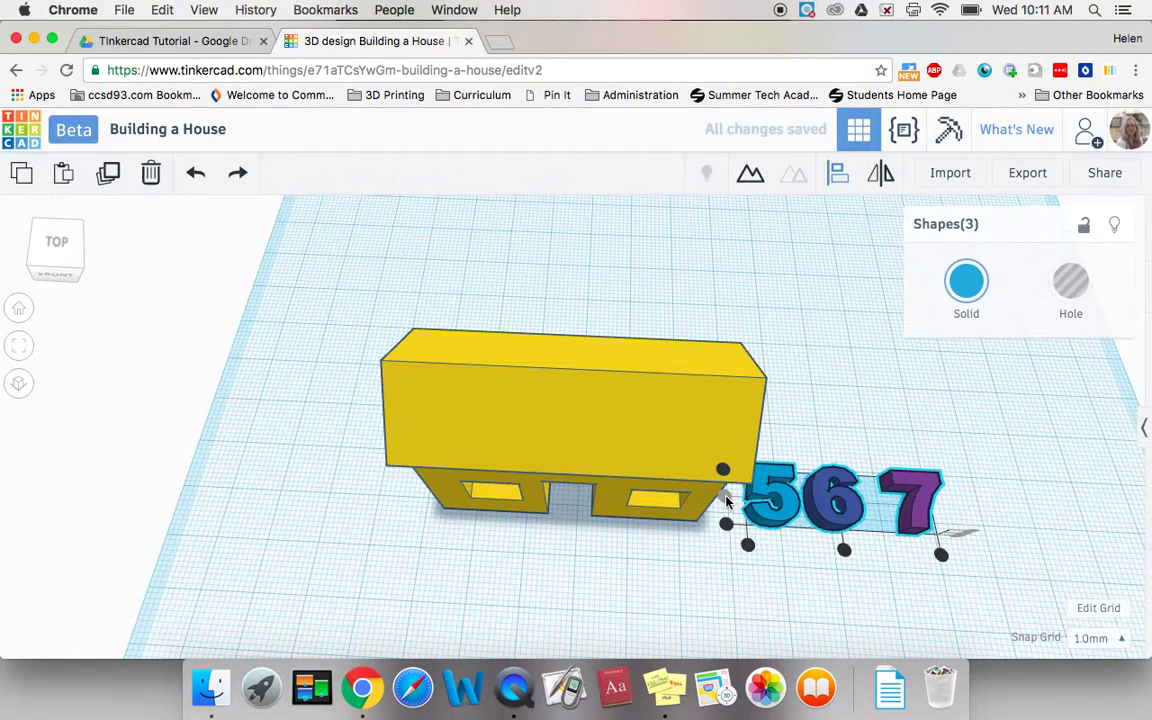
Step: Try centring the three digits along their row direction with Align, and undo that alignment
left_click(844, 551)
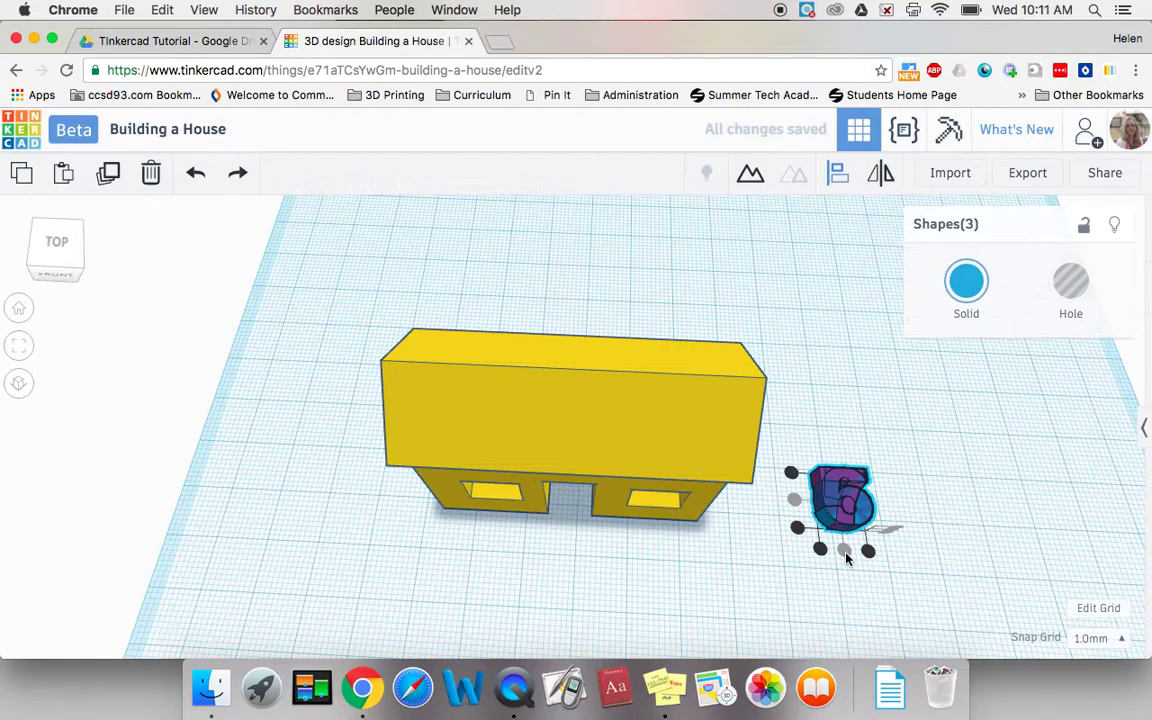
left_click(198, 176)
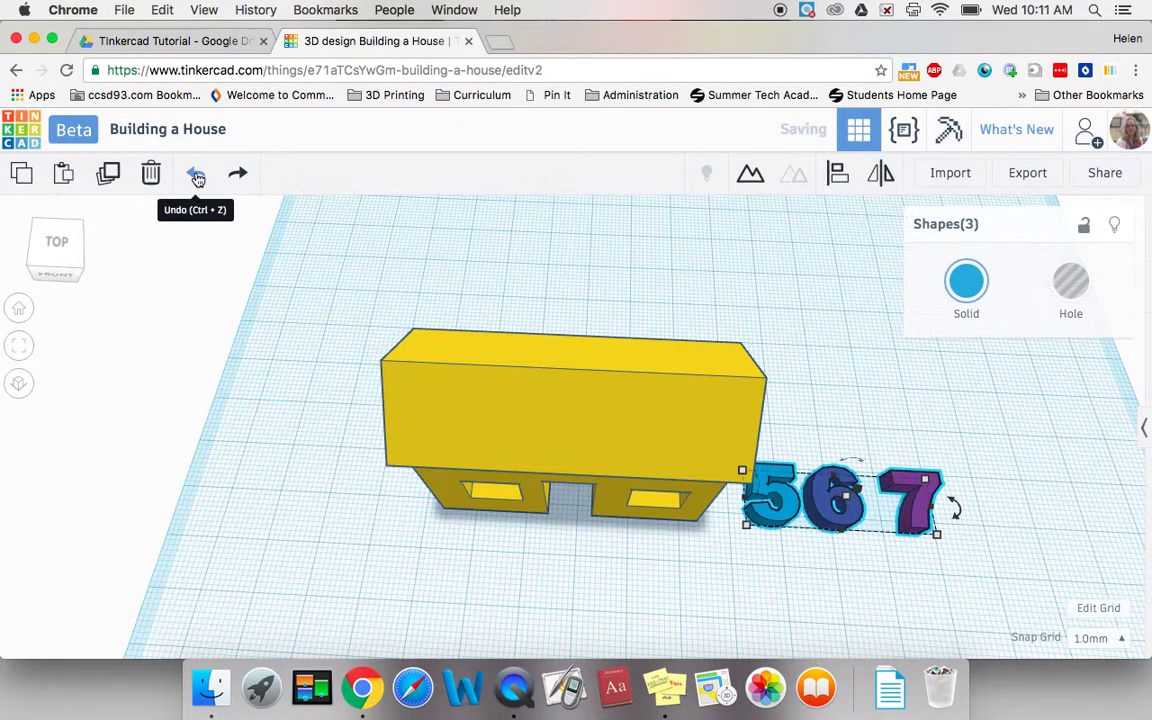
Step: Select only the digit 7 and move it along the row until it sits close beside the 6
left_click(1010, 543)
left_click(922, 513)
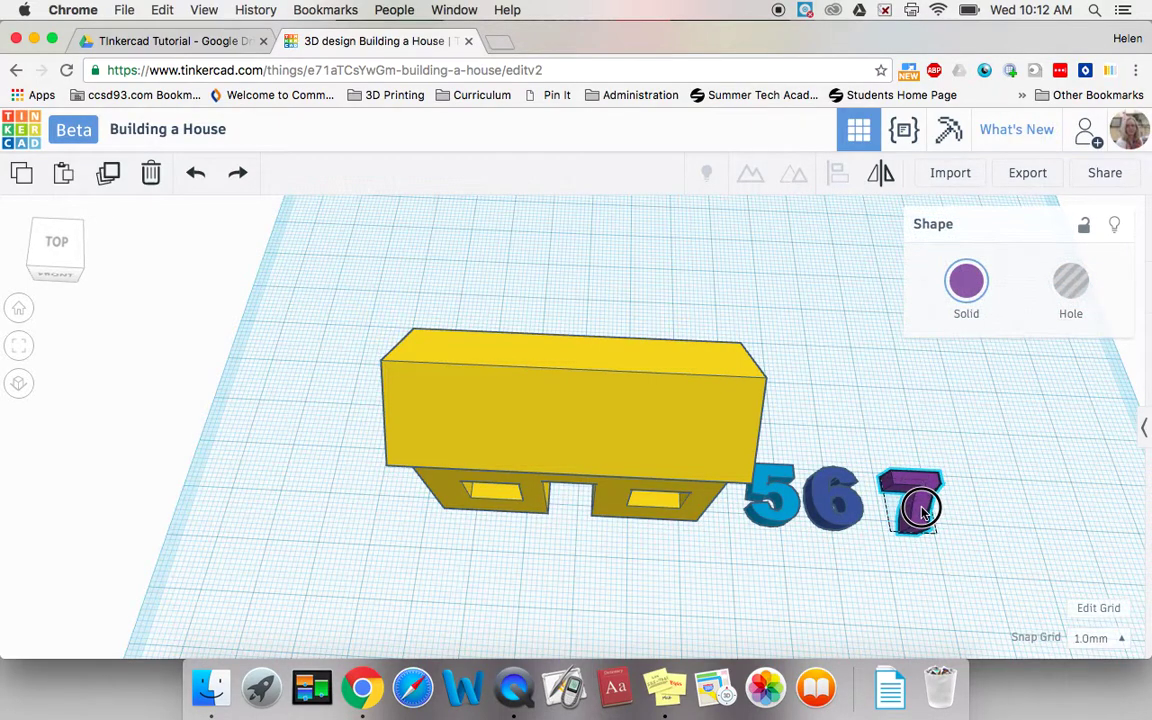
mouse_move(922, 513)
left_mouse_down()
mouse_move(910, 509)
mouse_move(934, 506)
mouse_move(920, 528)
mouse_move(902, 528)
mouse_move(910, 509)
mouse_move(959, 509)
mouse_move(905, 510)
left_mouse_up()
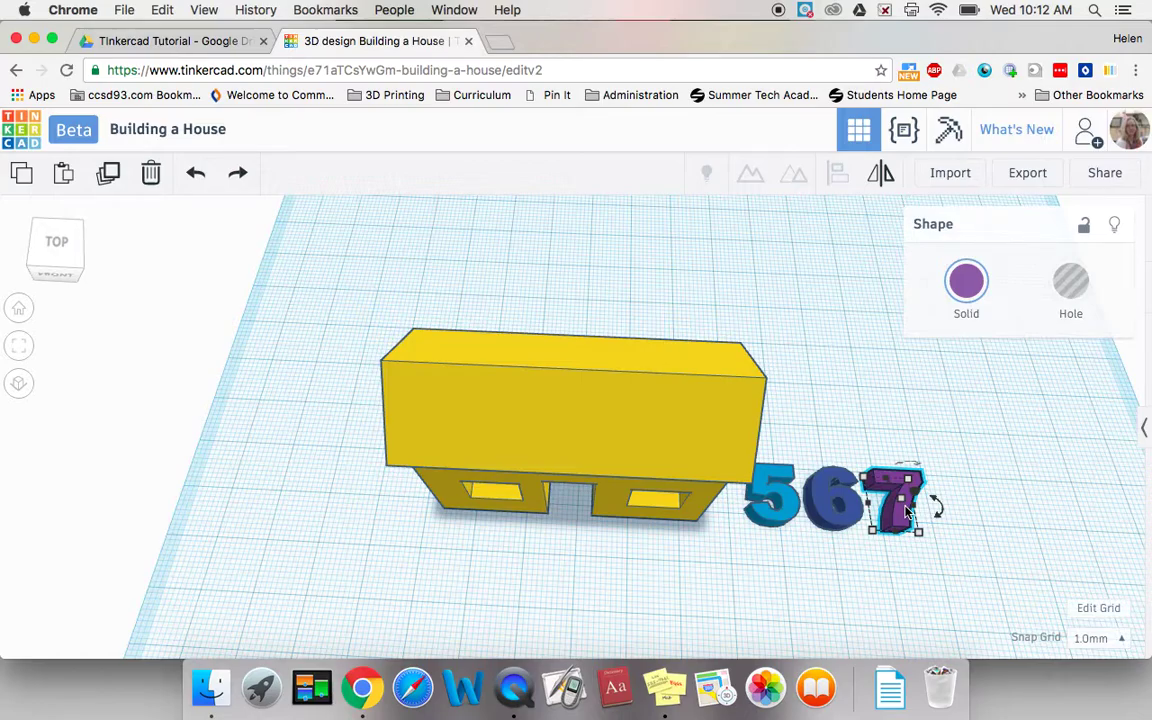
mouse_move(907, 512)
left_mouse_down()
mouse_move(954, 507)
mouse_move(905, 510)
left_mouse_up()
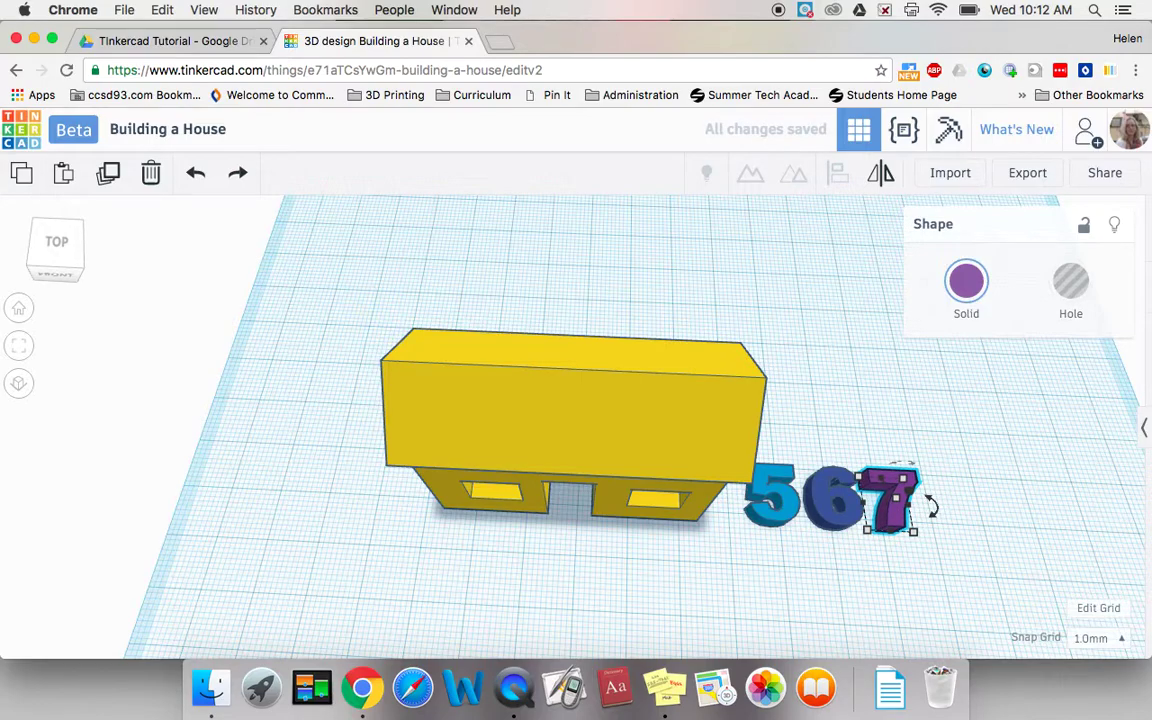
Step: Nudge the digit 7 slightly away from the 6 to even out the spacing
left_click_drag(905, 510, 910, 510)
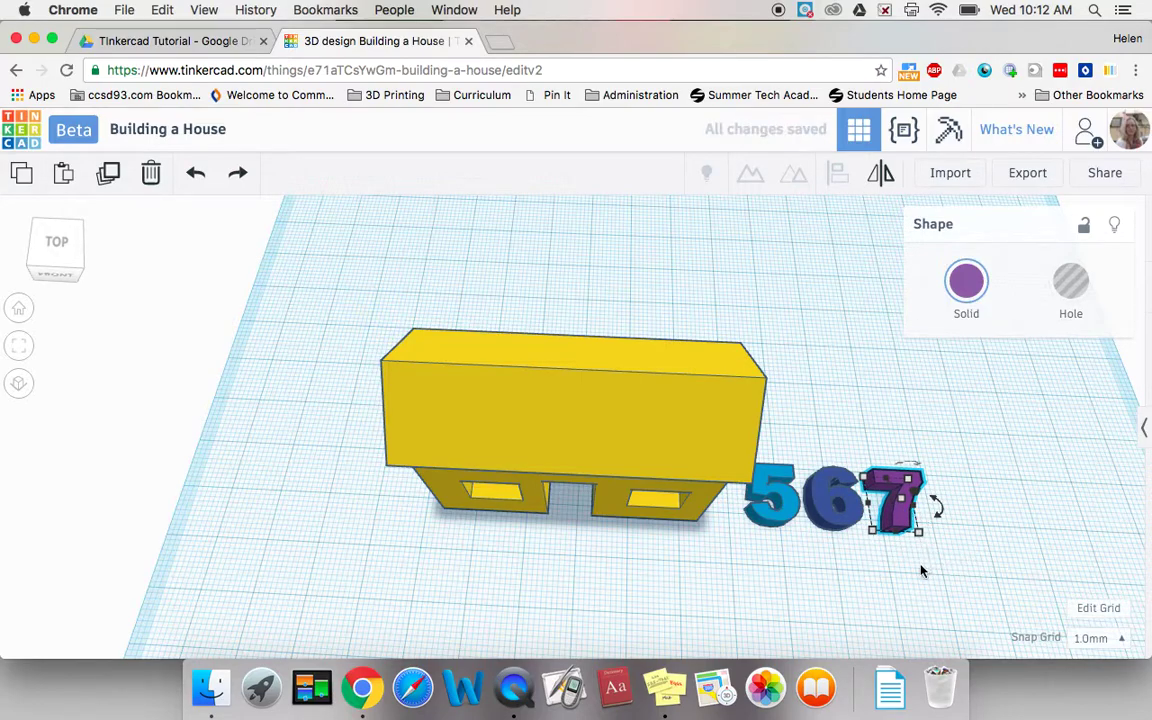
Step: Check from the front how high each of the digits 5, 6 and 7 sits above the workplane
scroll(921, 568, "down", 3)
right_click_drag(920, 571, 913, 473)
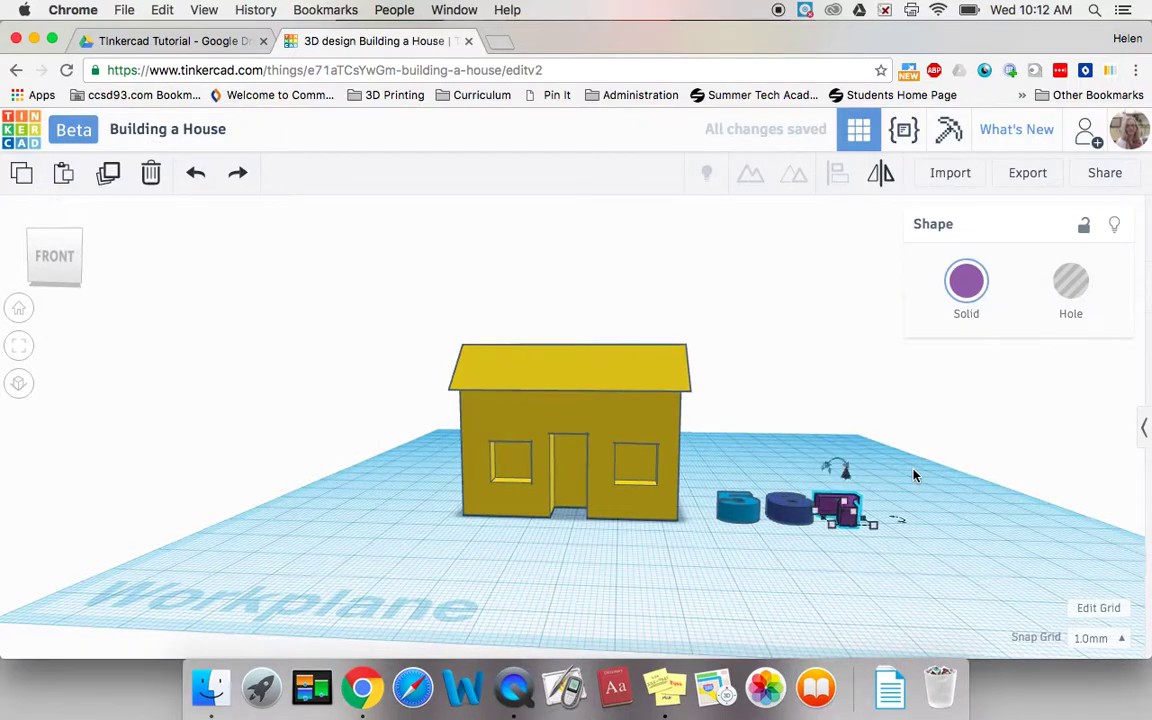
left_click(734, 517)
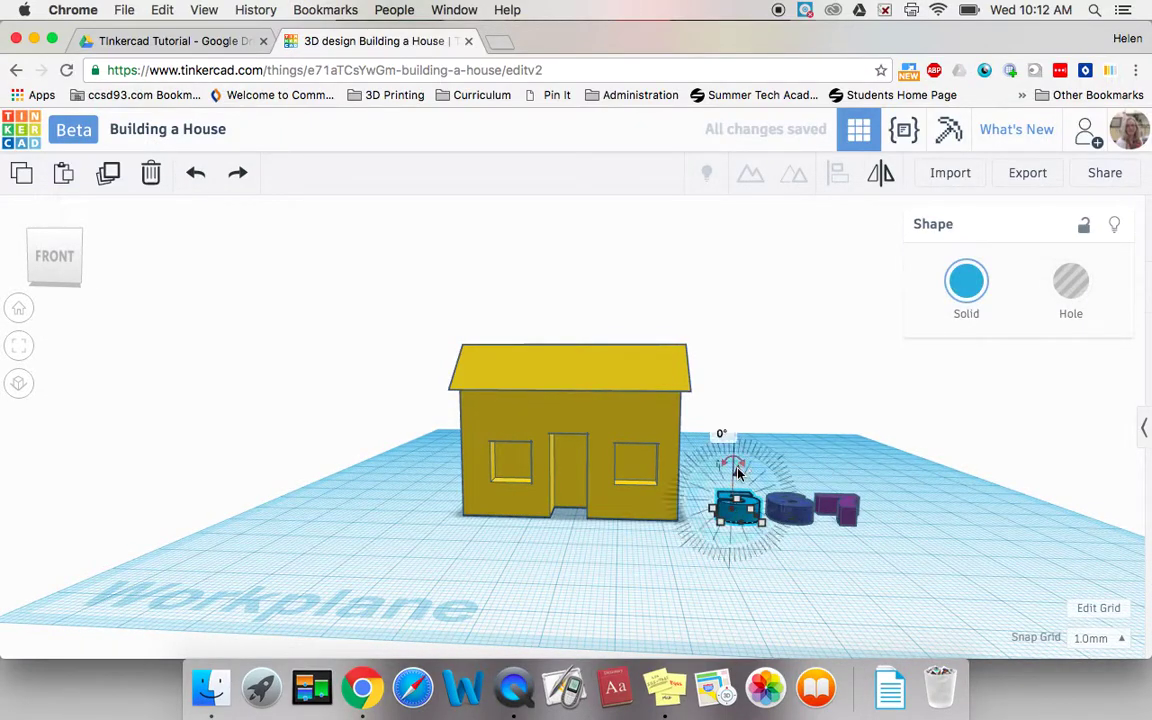
right_click_drag(738, 479, 741, 474)
left_click_drag(741, 474, 743, 473)
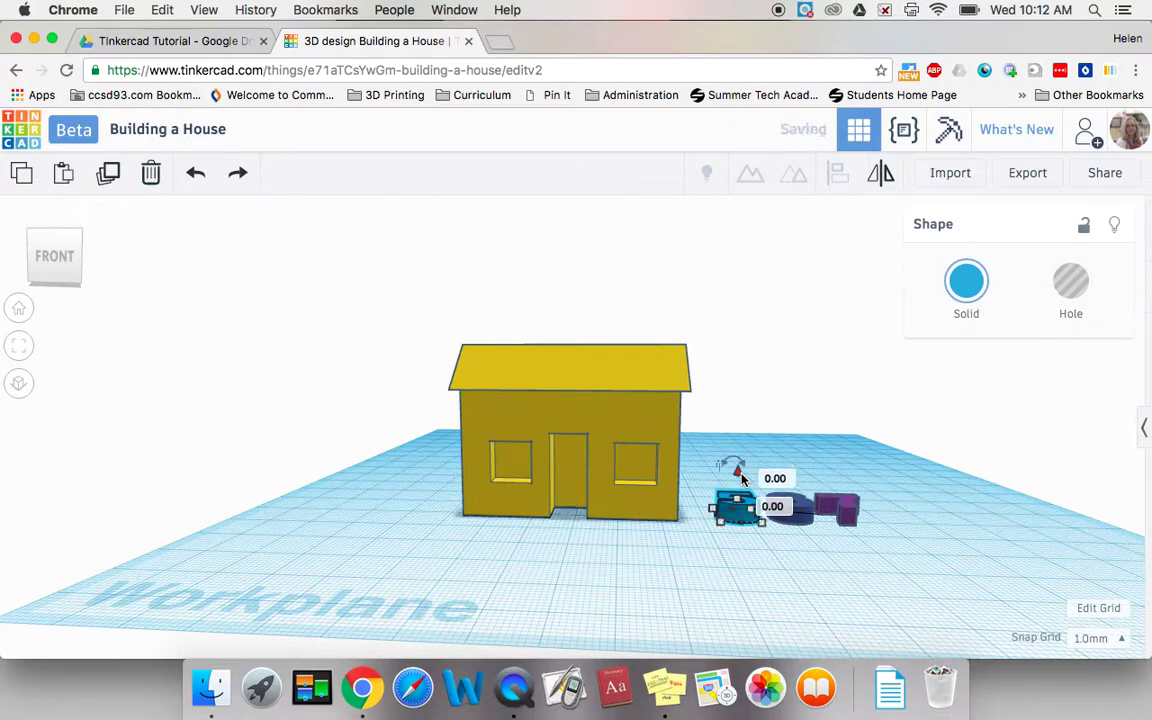
left_click(803, 514)
mouse_move(785, 495)
right_mouse_down()
mouse_move(771, 489)
mouse_move(795, 472)
right_mouse_up()
right_click_drag(866, 506, 848, 473)
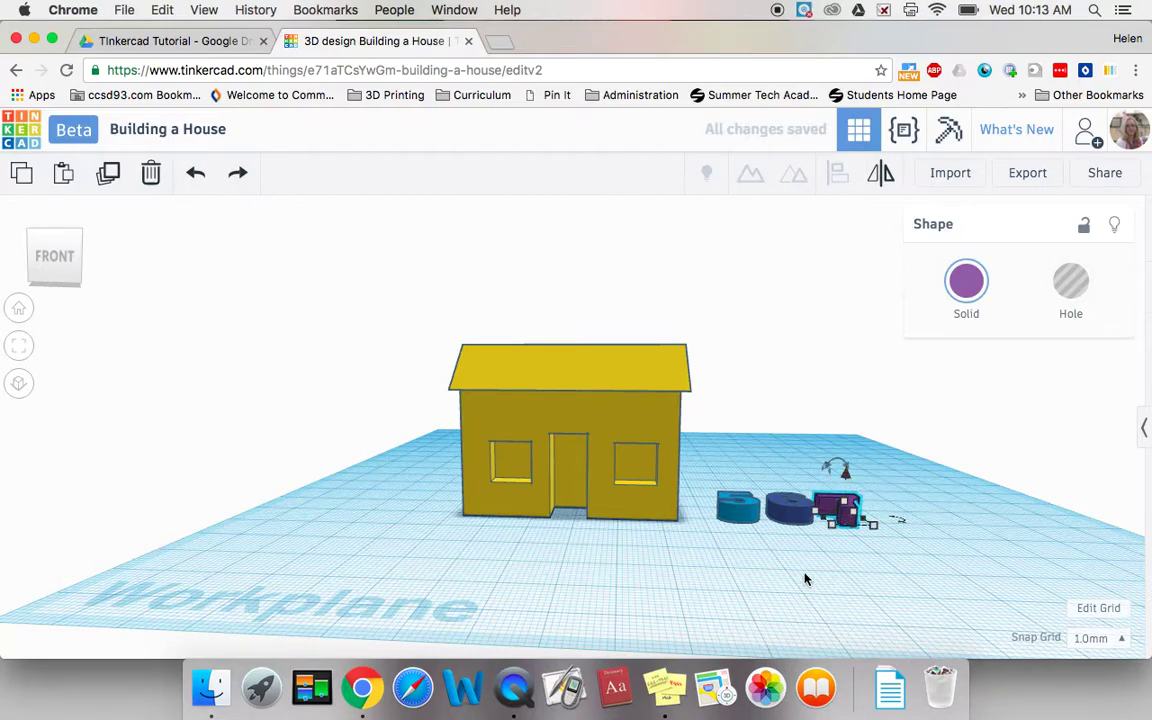
left_click(849, 572)
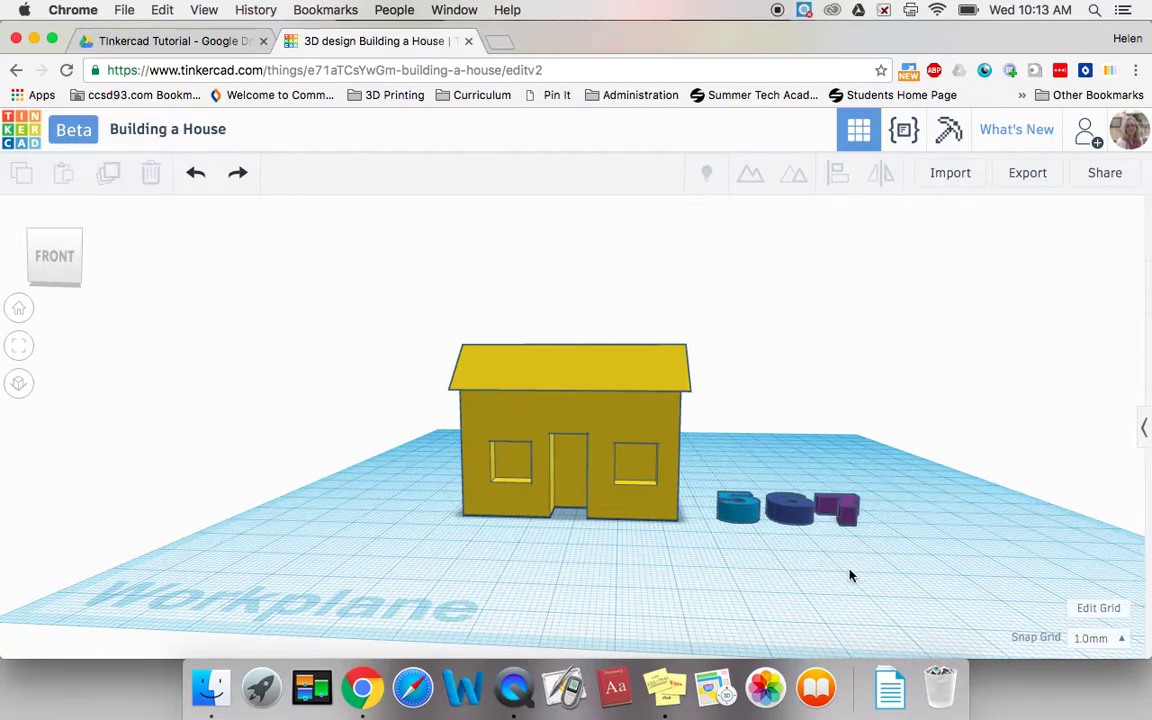
Step: Select the digits 5, 6 and 7 together and move them about 23 mm further away from the house
right_click_drag(905, 481, 924, 607)
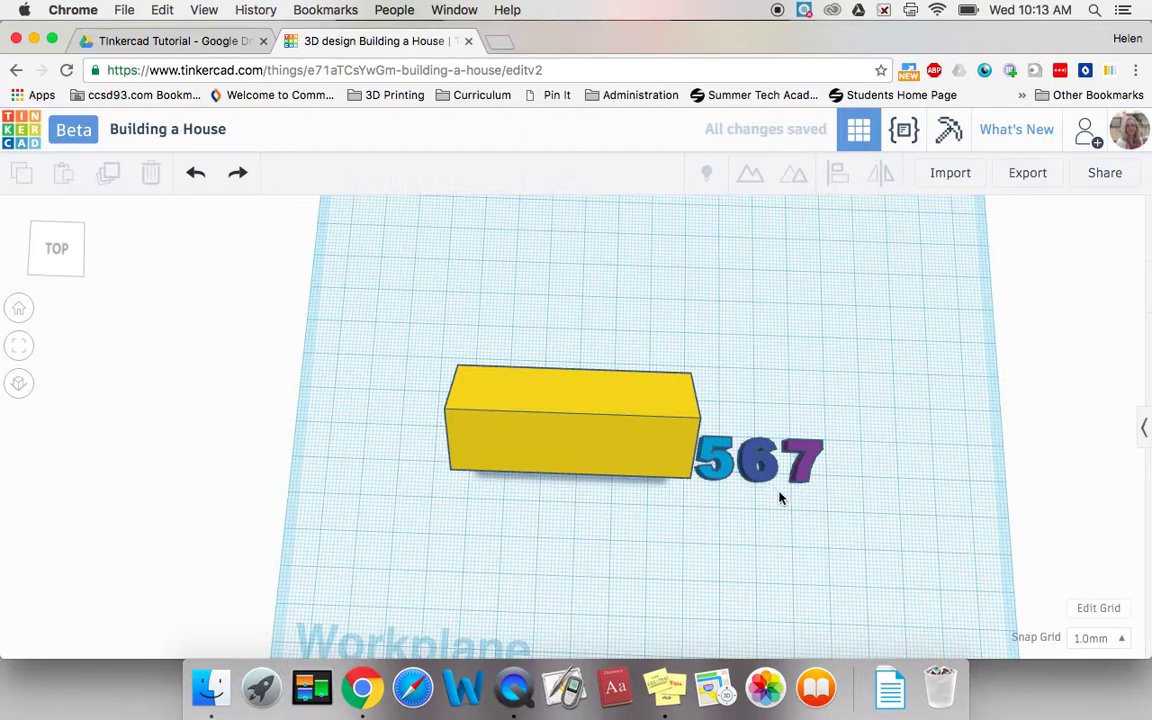
left_click(716, 462)
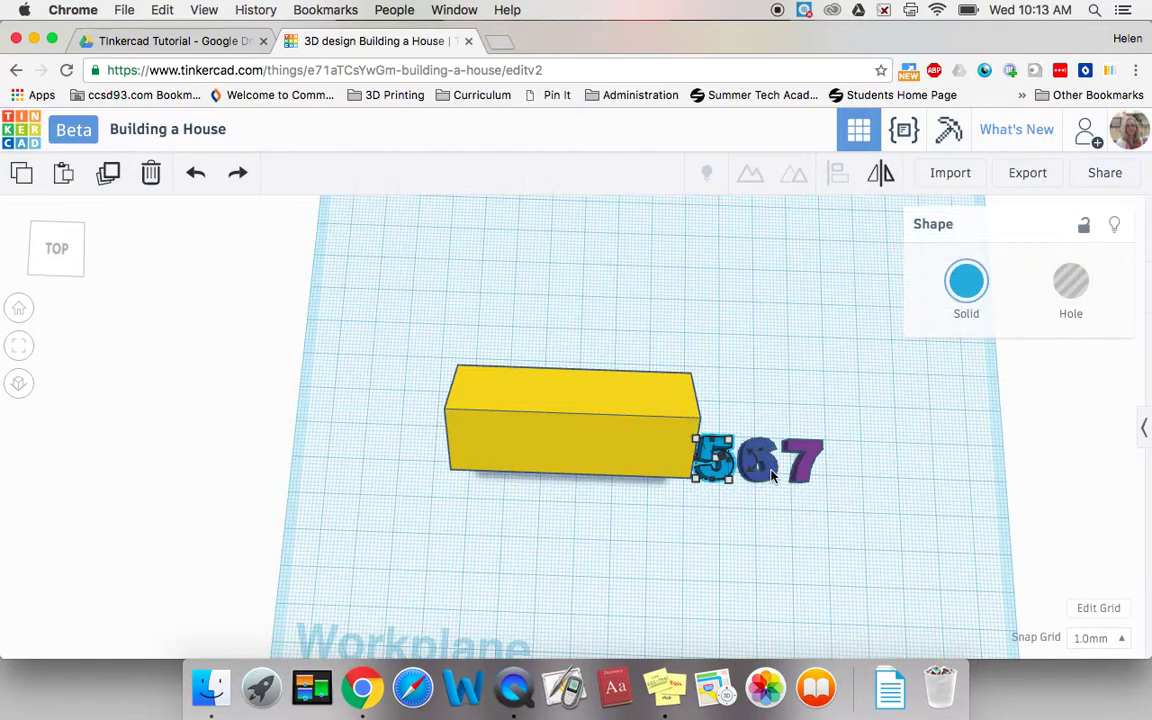
left_click(757, 462, "shift")
left_click(808, 476, "shift")
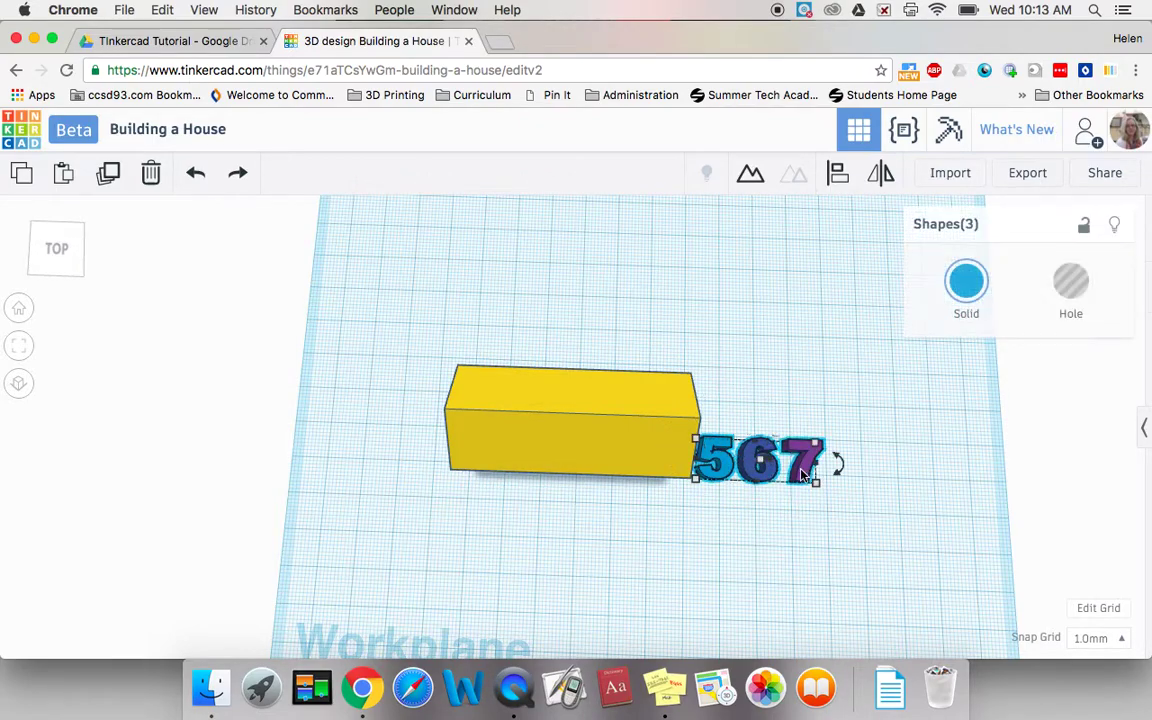
left_click_drag(808, 472, 856, 464)
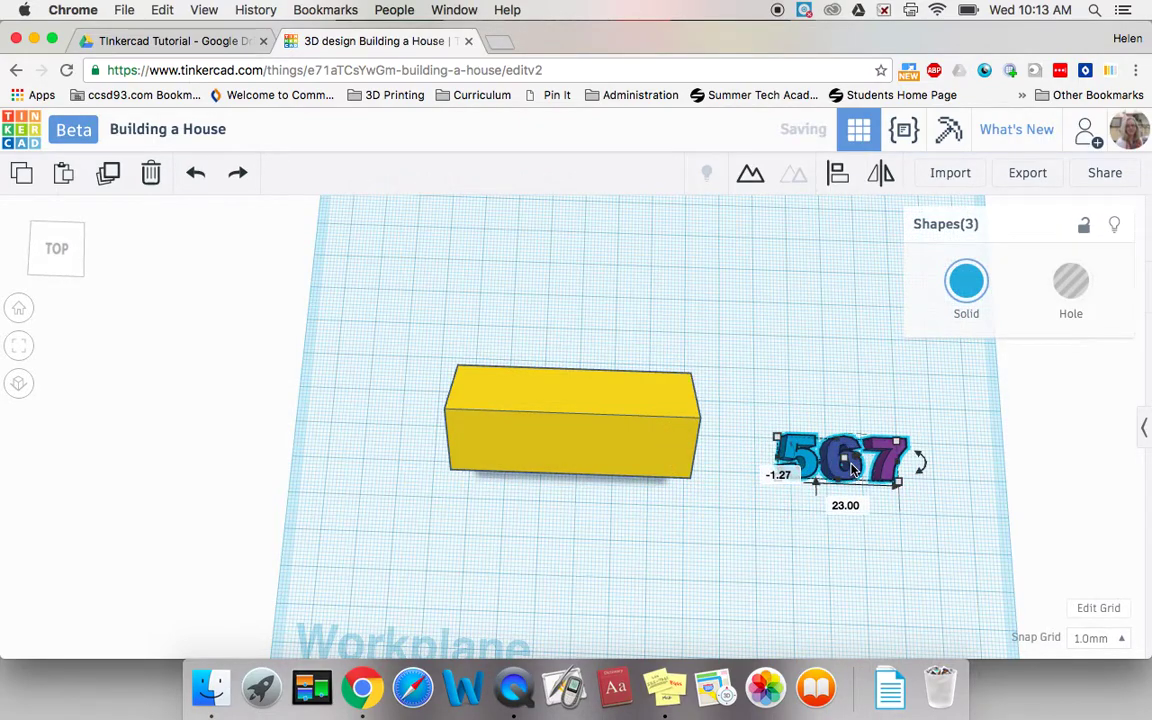
left_click(861, 557)
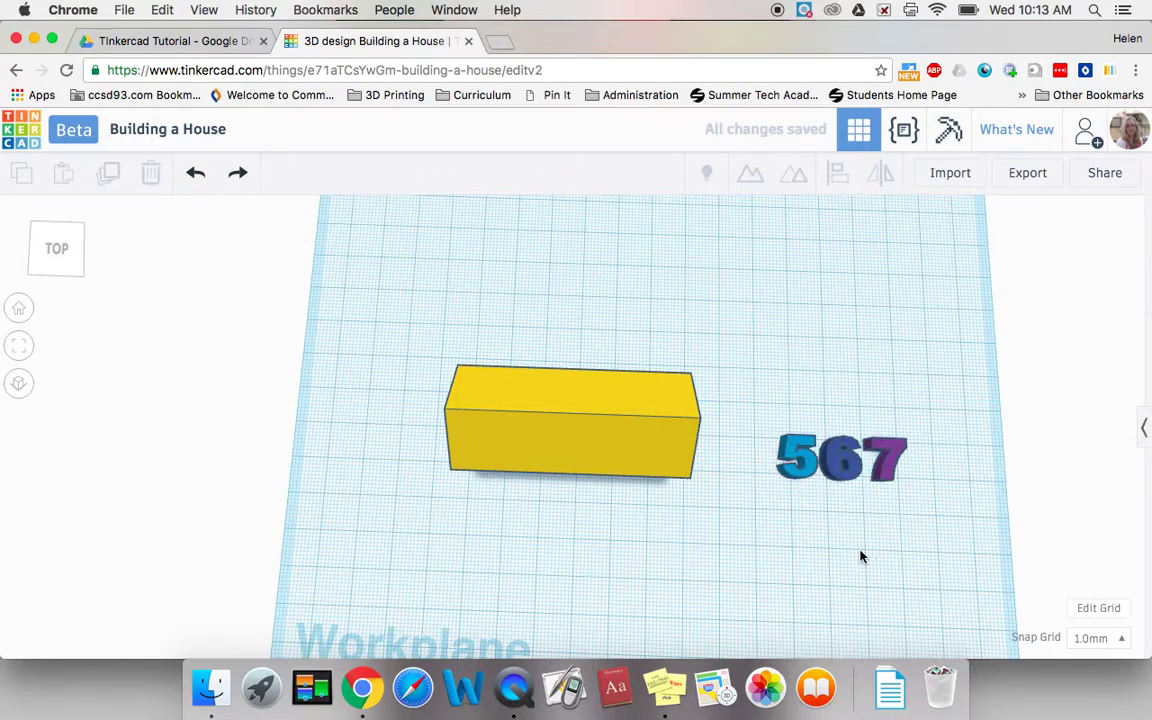
Step: Select all three digits and align them to their front-to-back centre line again
left_click(795, 458)
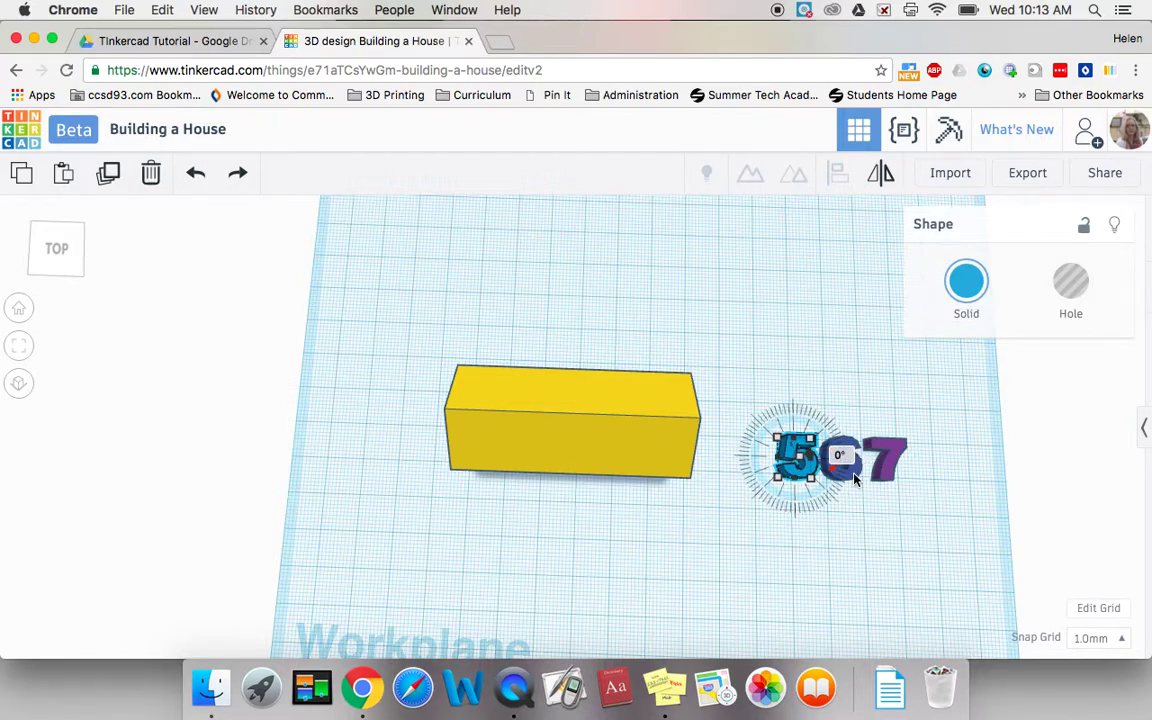
left_click(864, 515)
left_click(790, 455)
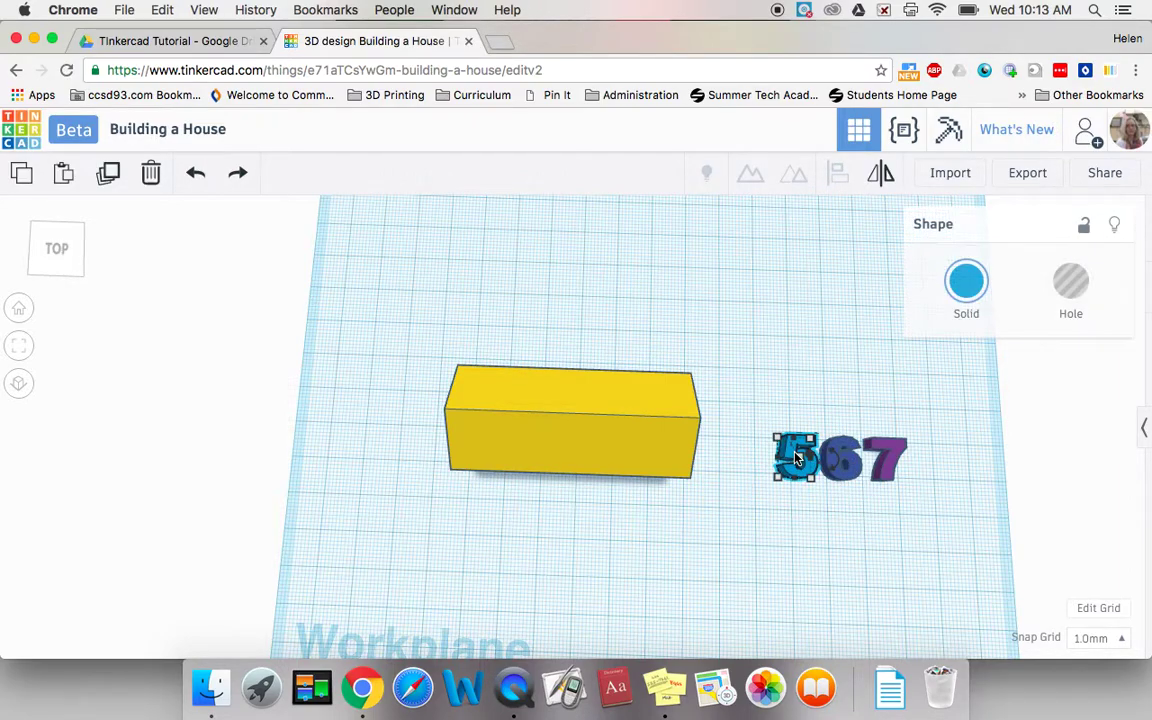
left_click(855, 466, "shift")
left_click(895, 462, "shift")
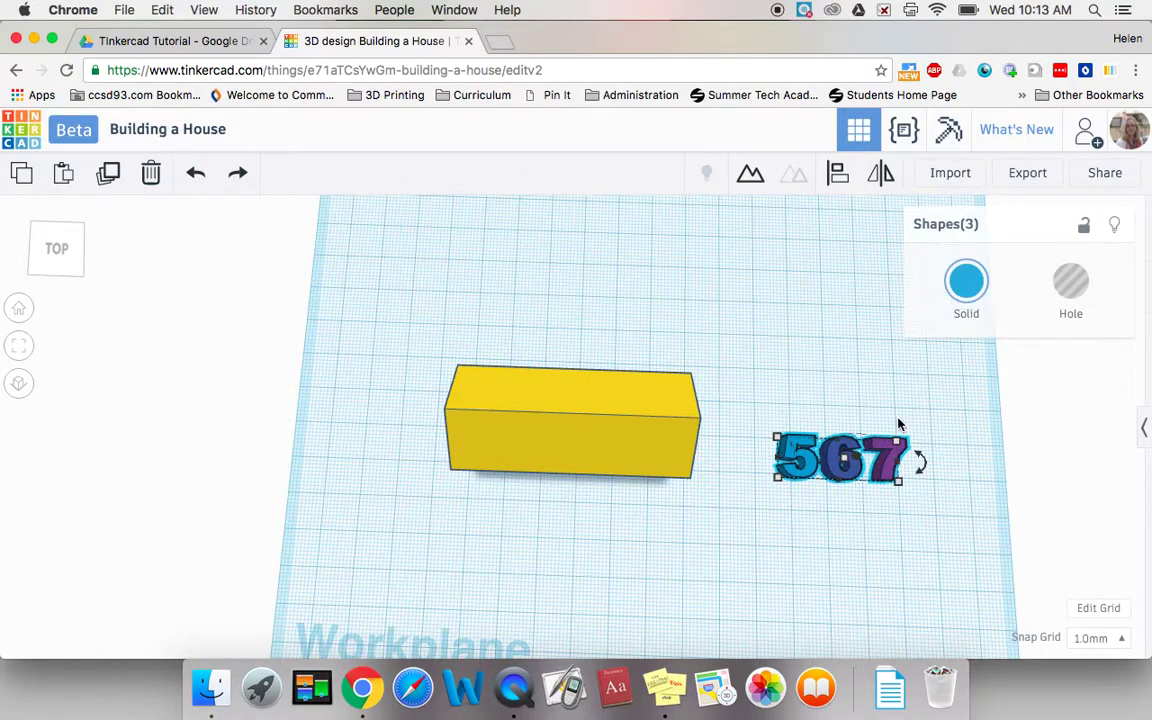
left_click(837, 172)
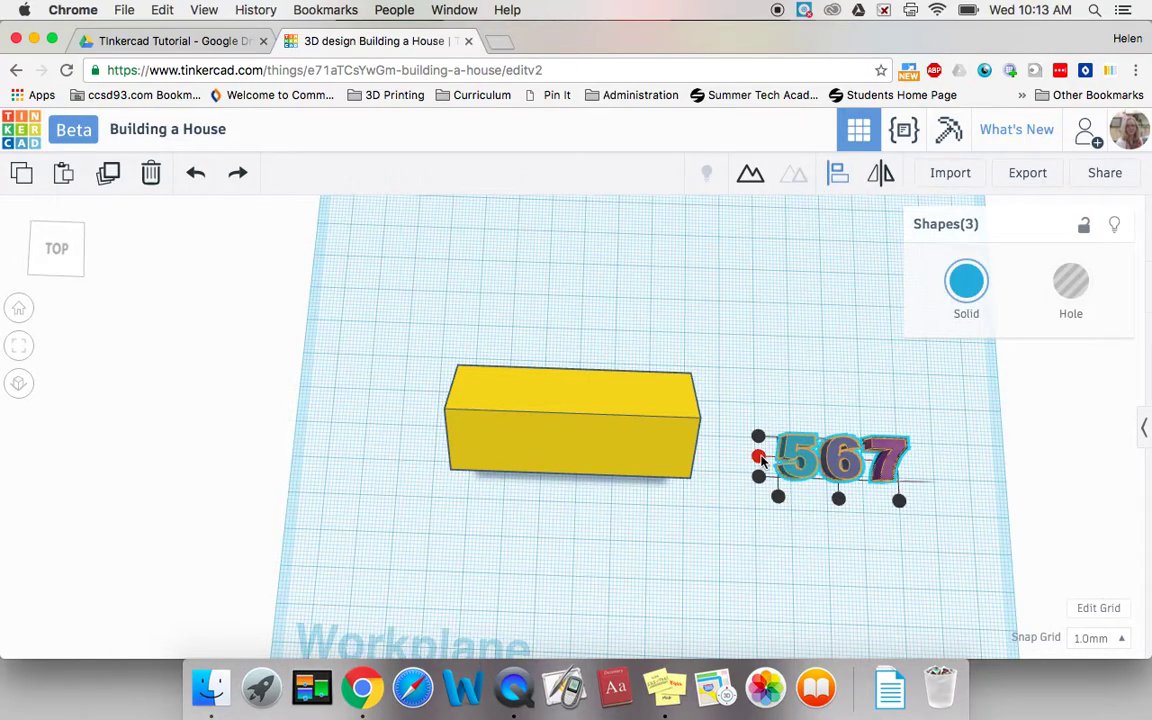
left_click(759, 458)
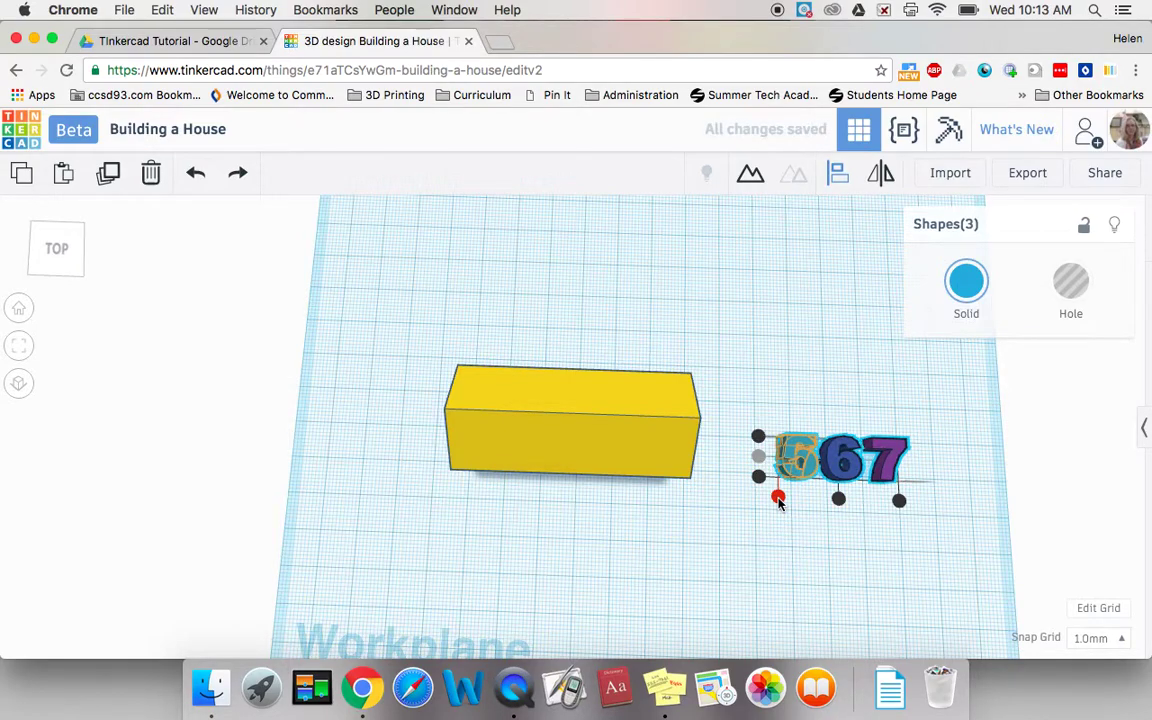
left_click(779, 499)
left_click(802, 546)
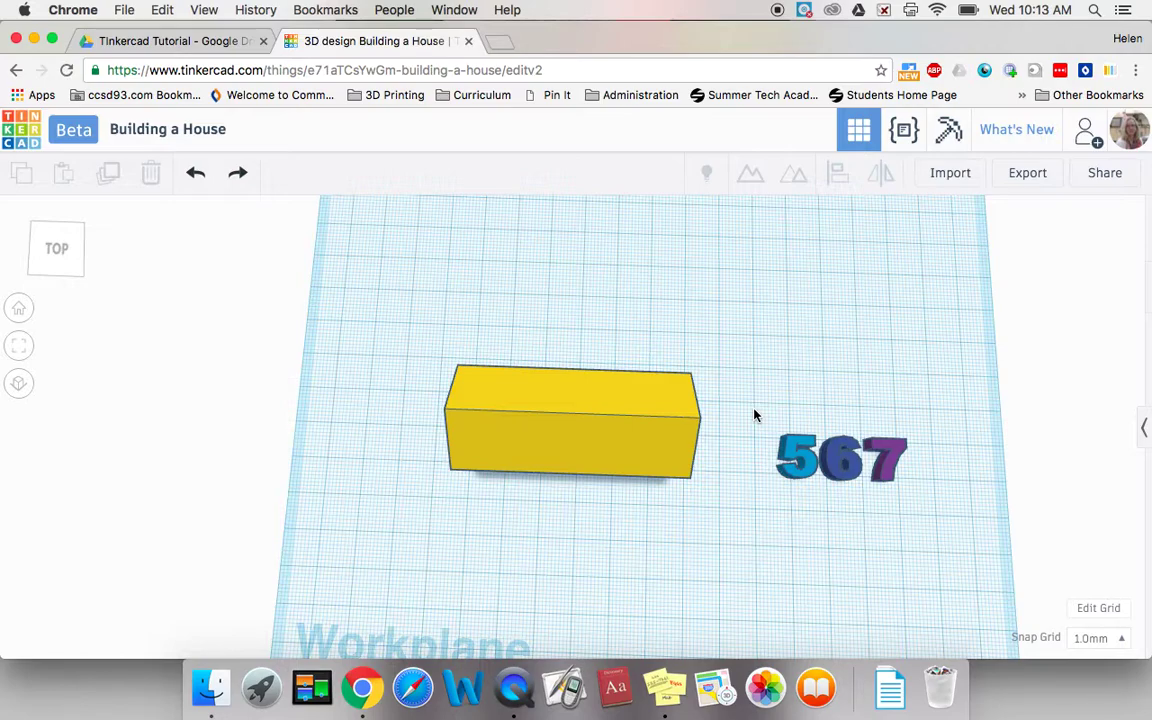
Step: Select the digits 5, 6 and 7 together and group them into one shape
left_click_drag(755, 413, 946, 535)
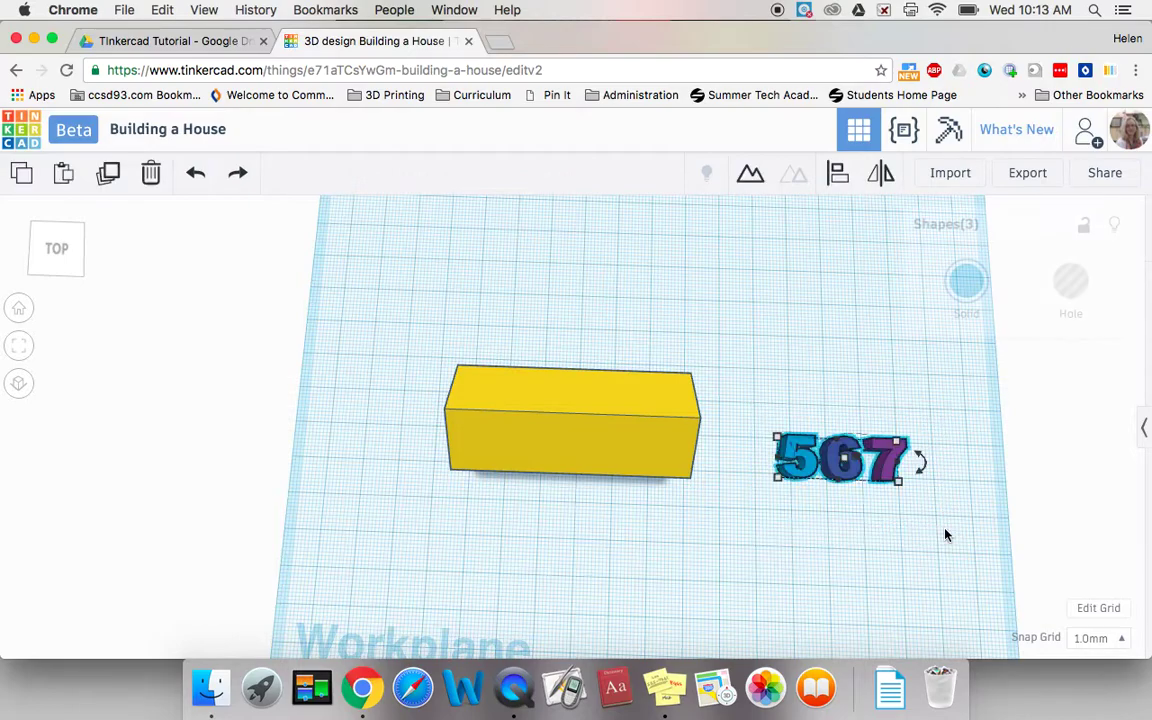
left_click(748, 176)
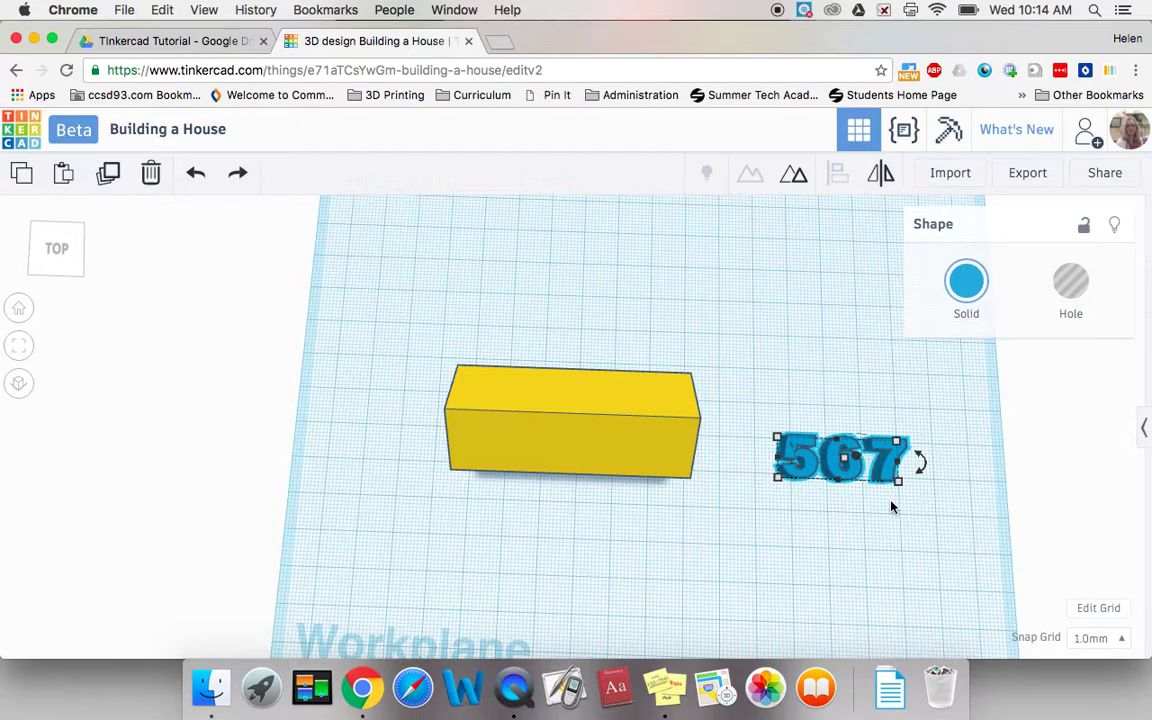
Step: Try stretching the 567 group freely, undo that, and scale the group down proportionally to about 14.6 by 5 mm
left_click_drag(898, 481, 913, 578)
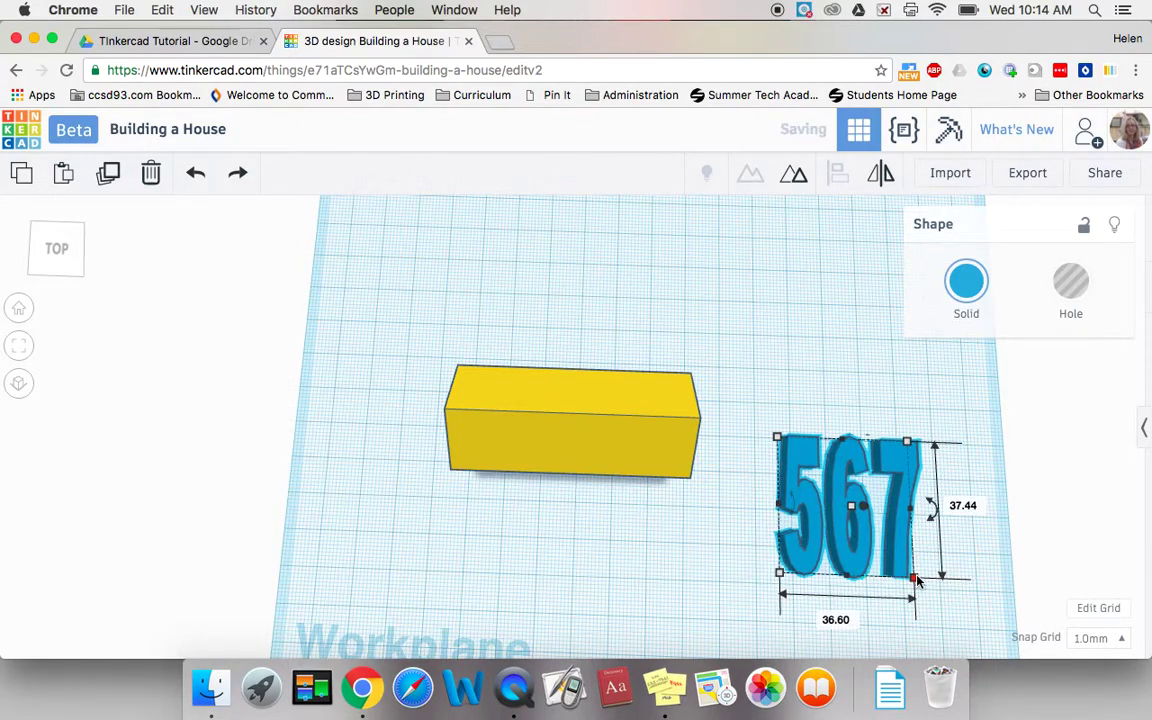
left_click(195, 173)
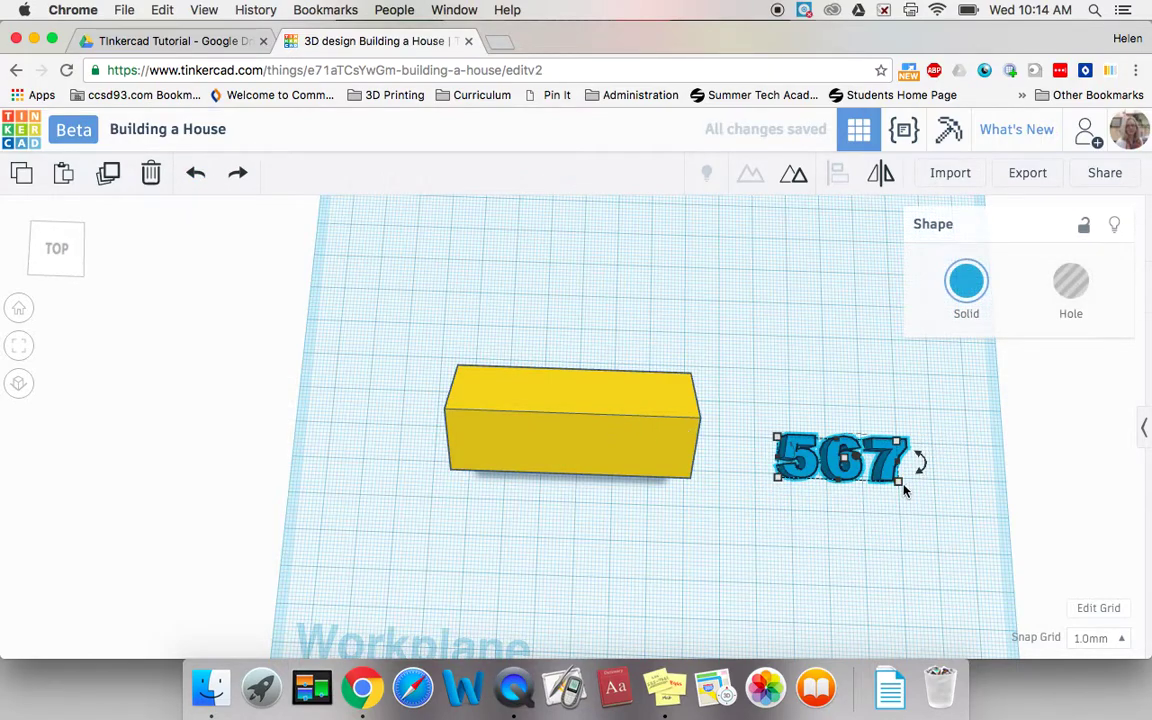
left_click_drag(900, 488, 900, 487)
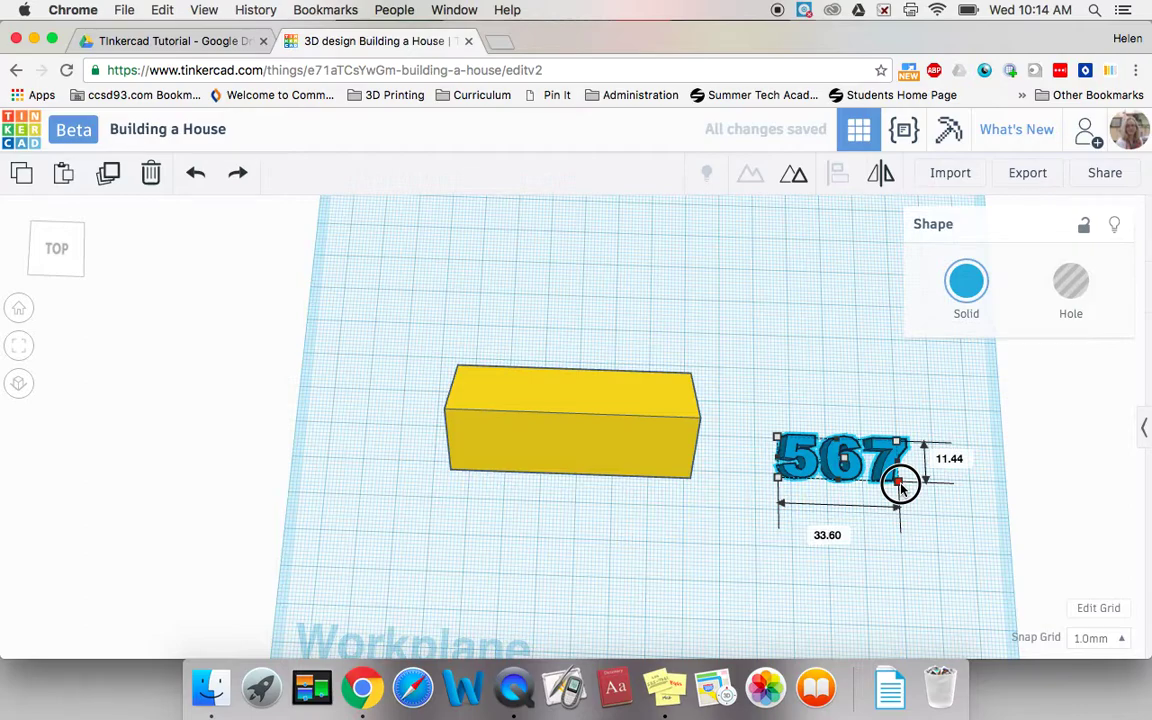
left_click_drag(900, 488, 831, 452)
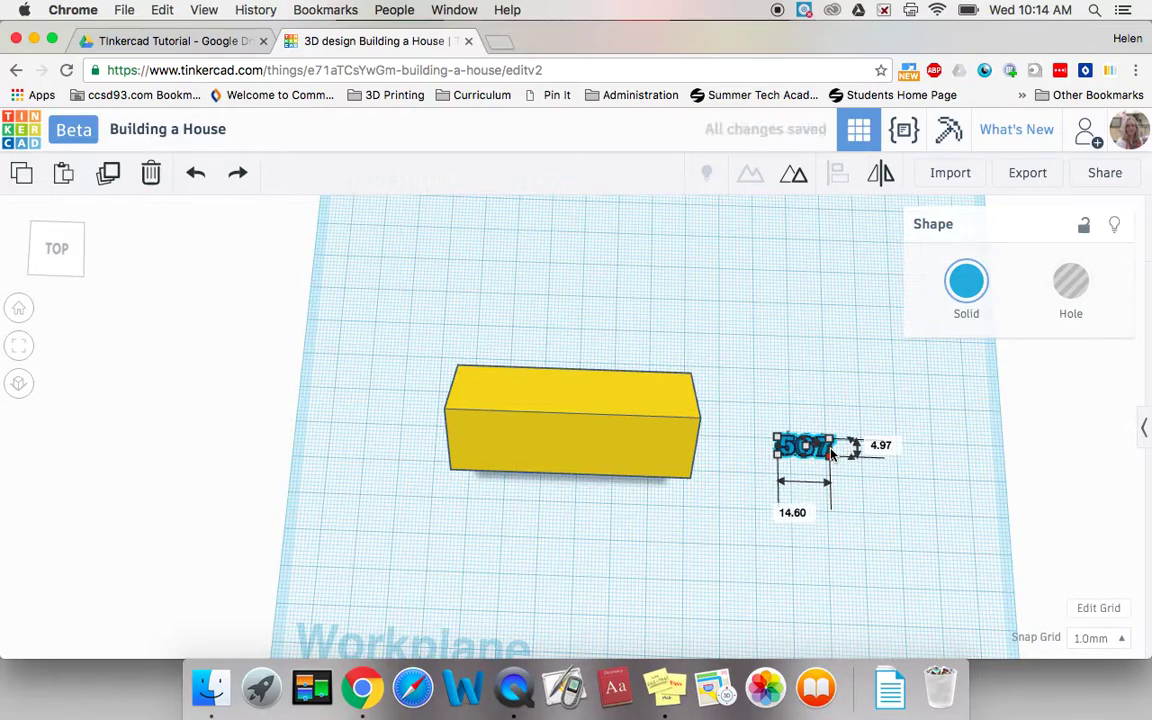
left_click(929, 556)
Step: Examine the reduced 567 group beside the house at close range from above
scroll(929, 556, "down", 1)
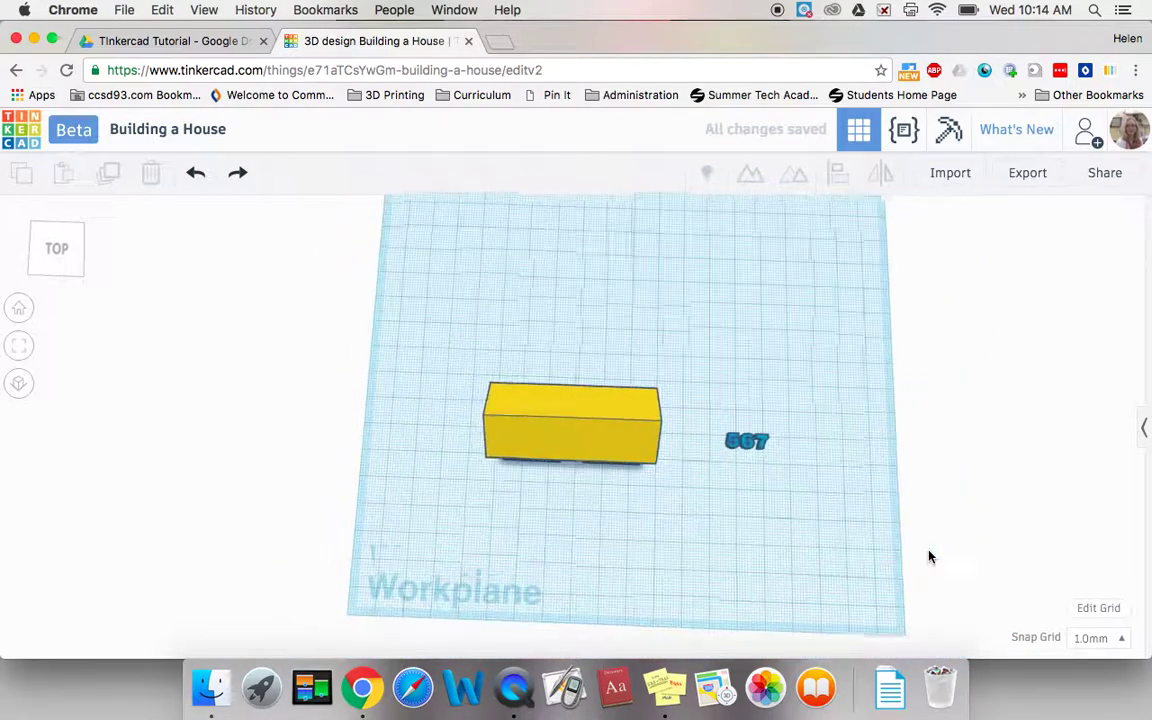
scroll(928, 557, "up", 5)
scroll(928, 557, "down", 3)
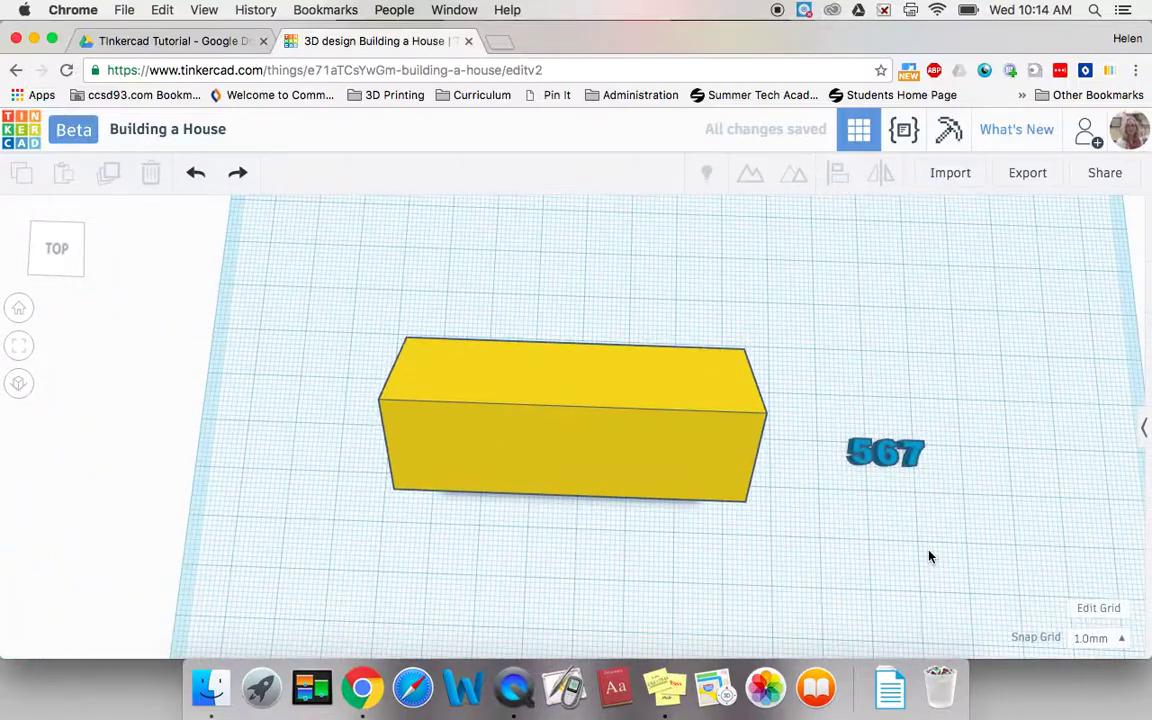
right_click_drag(928, 557, 938, 530)
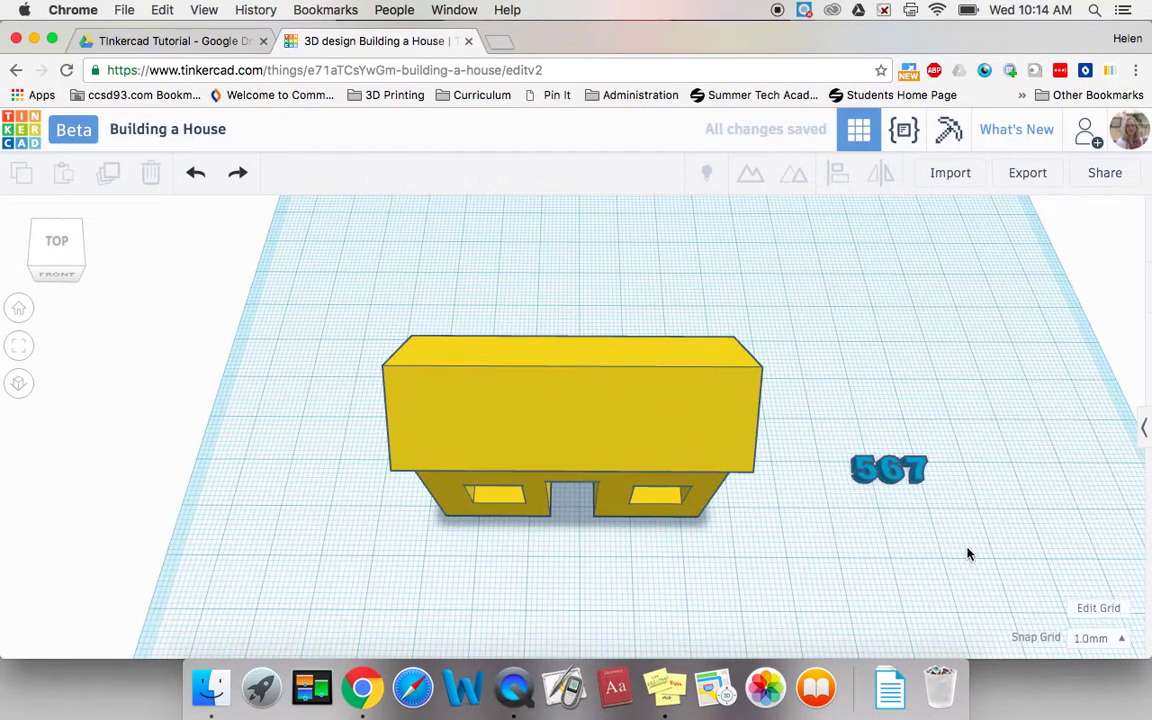
left_click_drag(967, 550, 878, 550)
right_click_drag(877, 549, 520, 578)
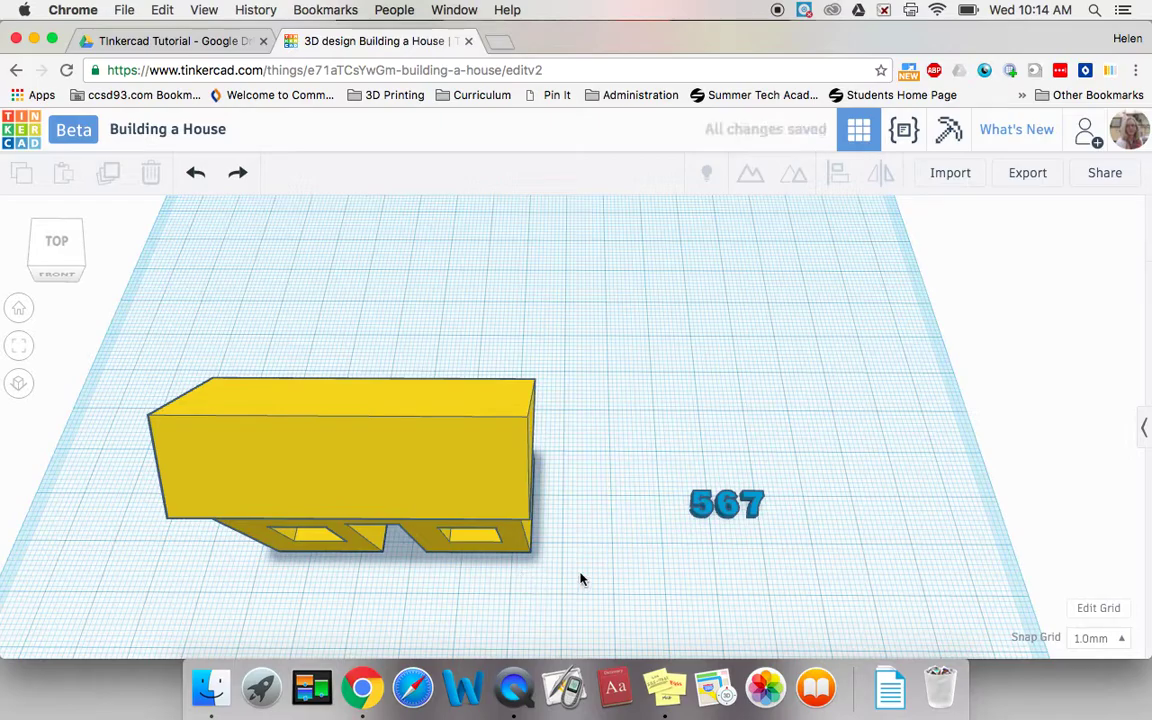
left_click_drag(835, 561, 721, 565)
right_click_drag(720, 563, 500, 570)
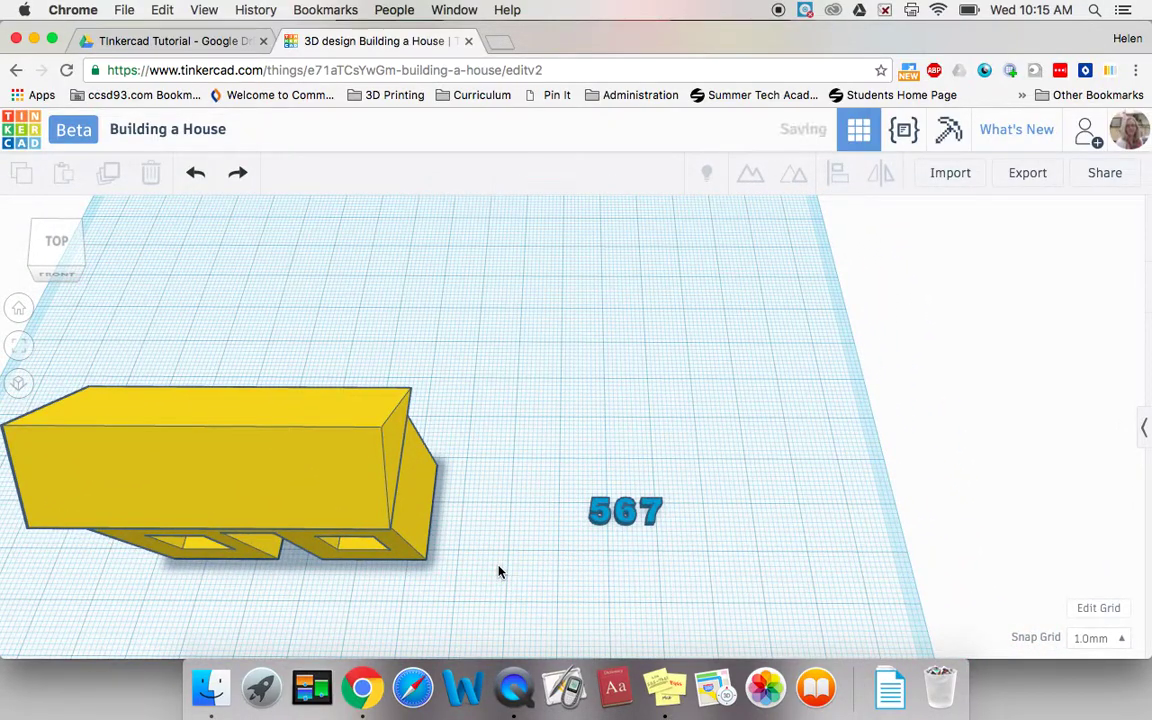
scroll(695, 567, "down", 2)
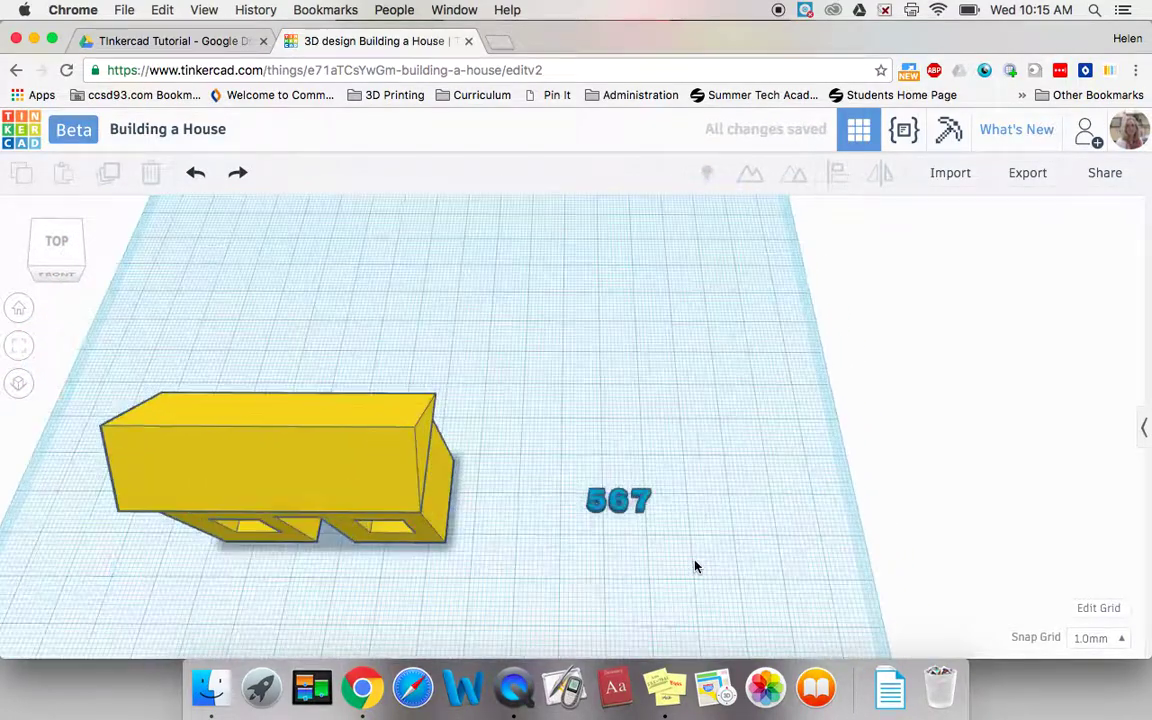
scroll(695, 567, "up", 5)
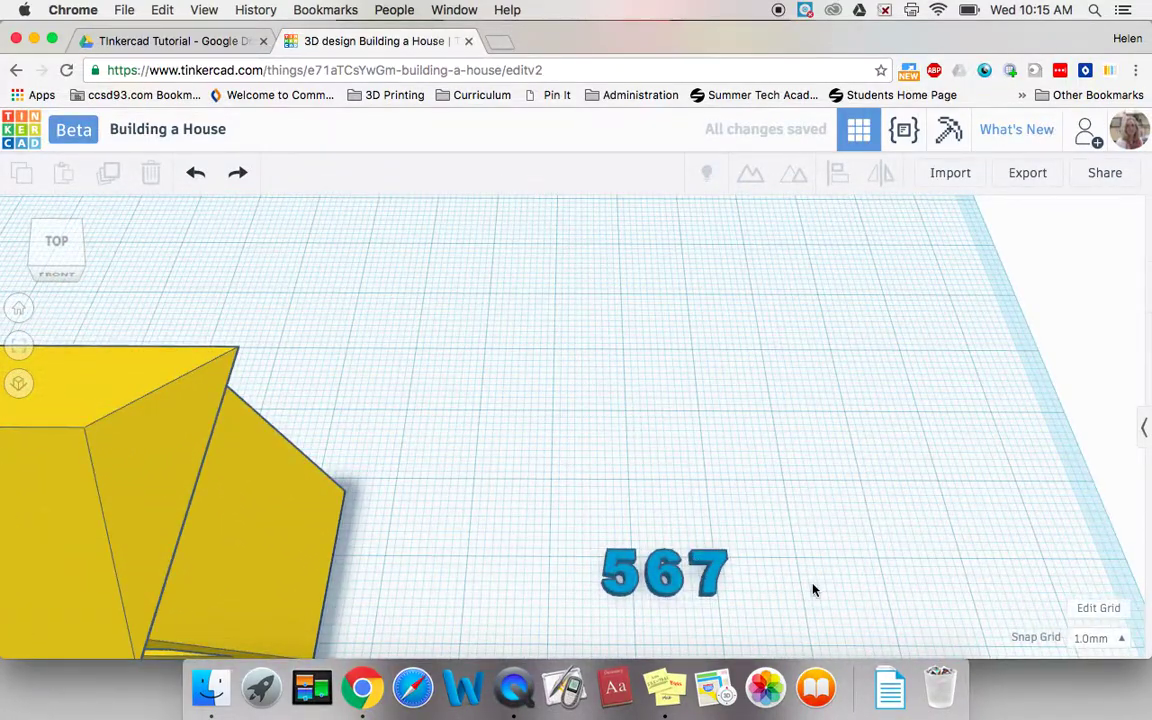
mouse_move(812, 589)
right_mouse_down()
mouse_move(810, 553)
mouse_move(805, 597)
mouse_move(820, 615)
mouse_move(802, 616)
mouse_move(779, 586)
mouse_move(769, 501)
mouse_move(727, 546)
mouse_move(635, 527)
mouse_move(645, 540)
mouse_move(815, 486)
mouse_move(824, 540)
mouse_move(815, 494)
mouse_move(812, 612)
right_mouse_up()
Step: Select the 567 group and rotate it a quarter turn so the digits stand upright on the workplane, facing front
left_click(678, 544)
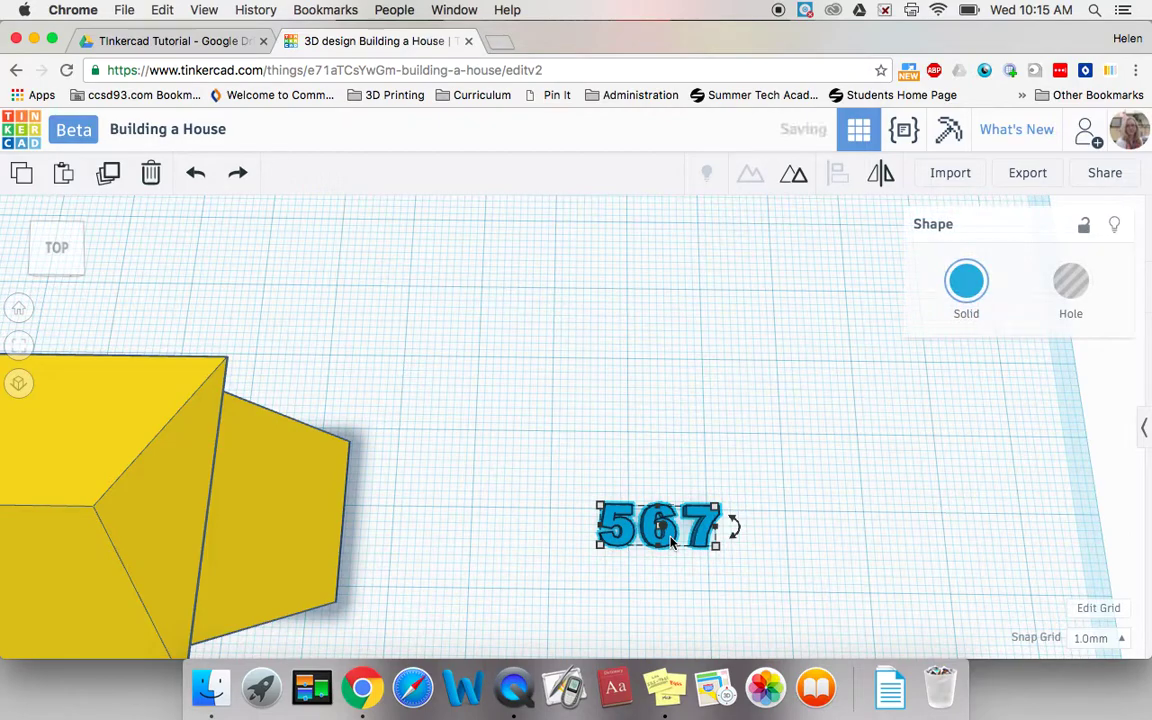
left_click_drag(741, 541, 740, 535)
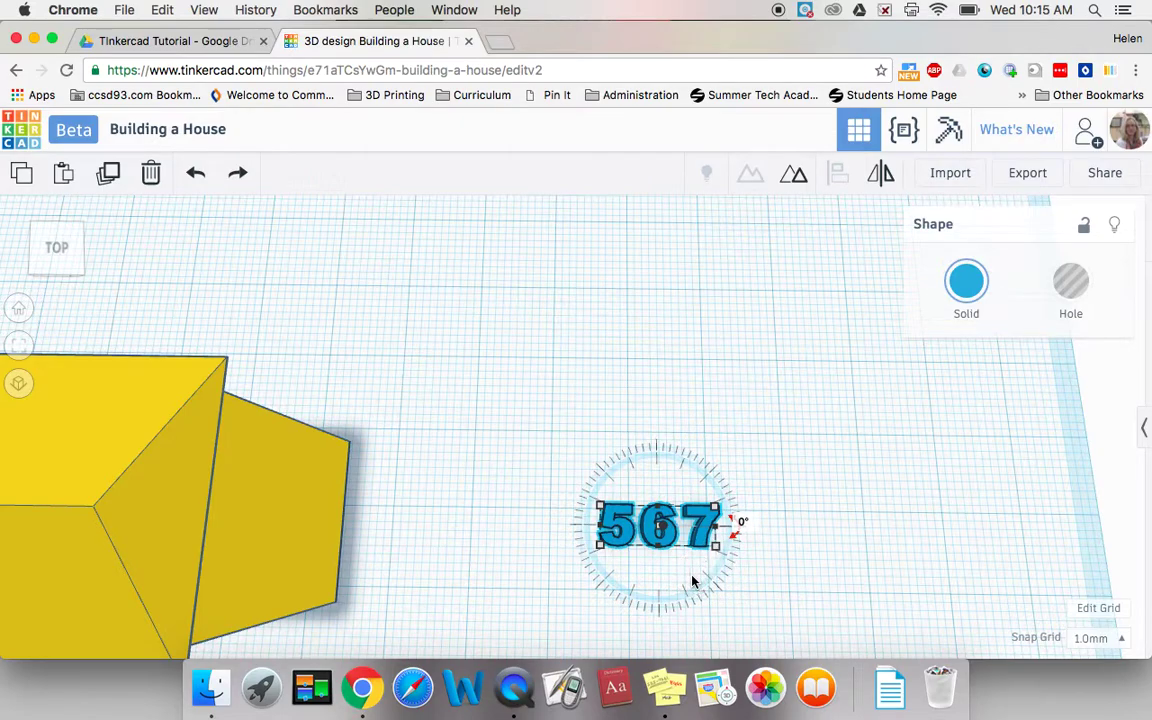
left_click_drag(734, 538, 710, 540)
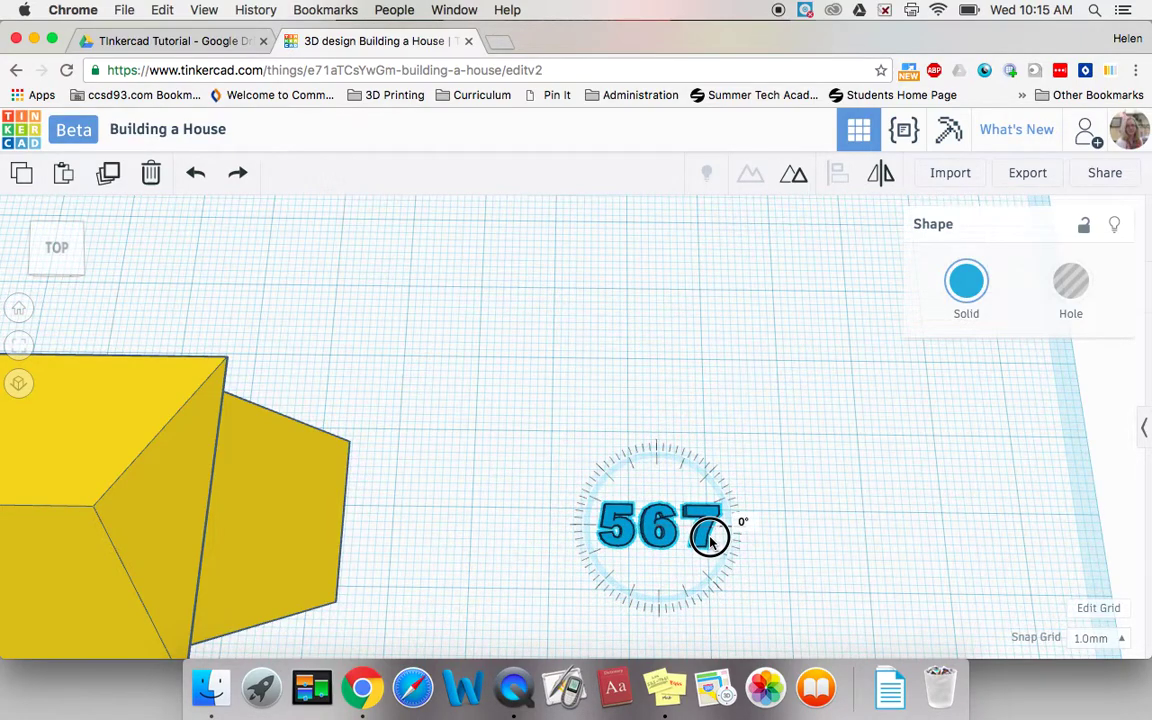
mouse_move(710, 540)
left_mouse_down()
mouse_move(625, 576)
mouse_move(684, 581)
mouse_move(727, 549)
left_mouse_up()
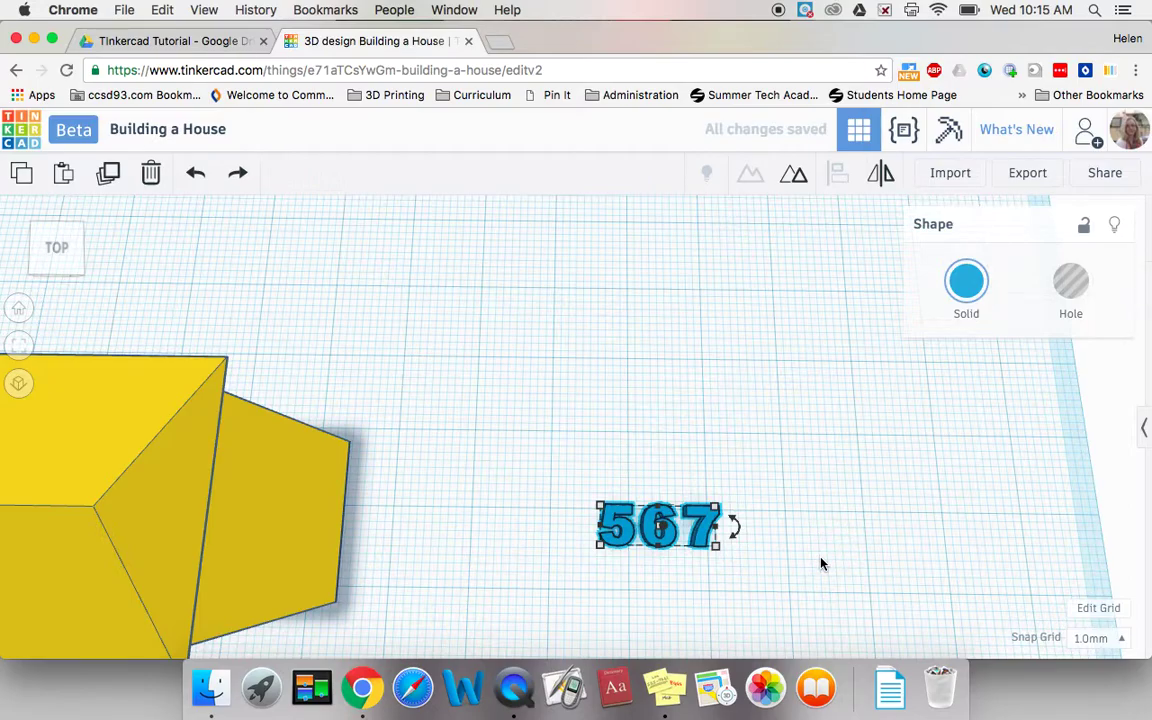
right_click_drag(820, 563, 504, 363)
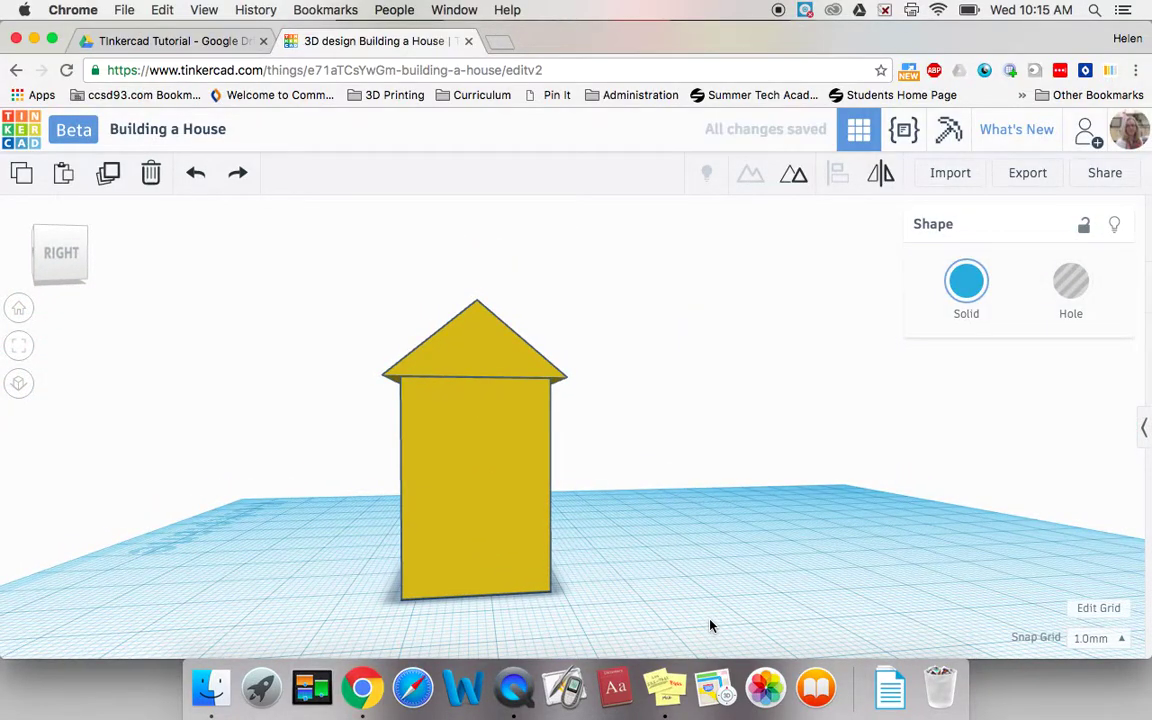
right_click_drag(710, 622, 669, 504)
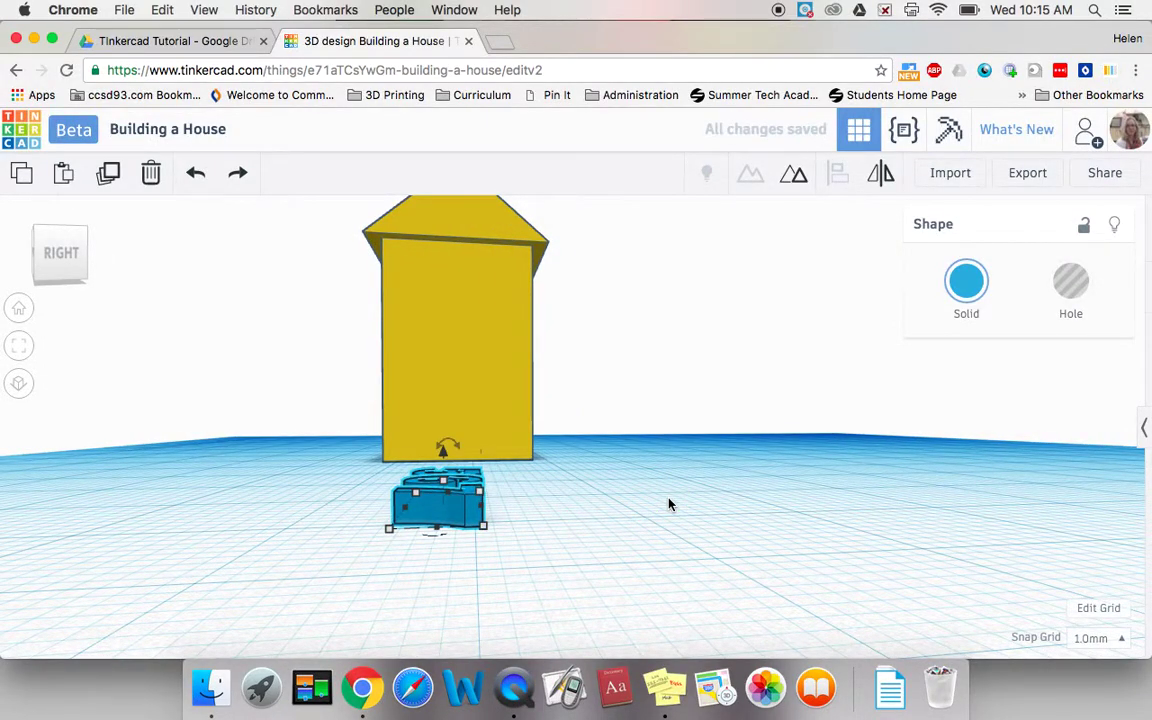
left_click_drag(459, 455, 458, 450)
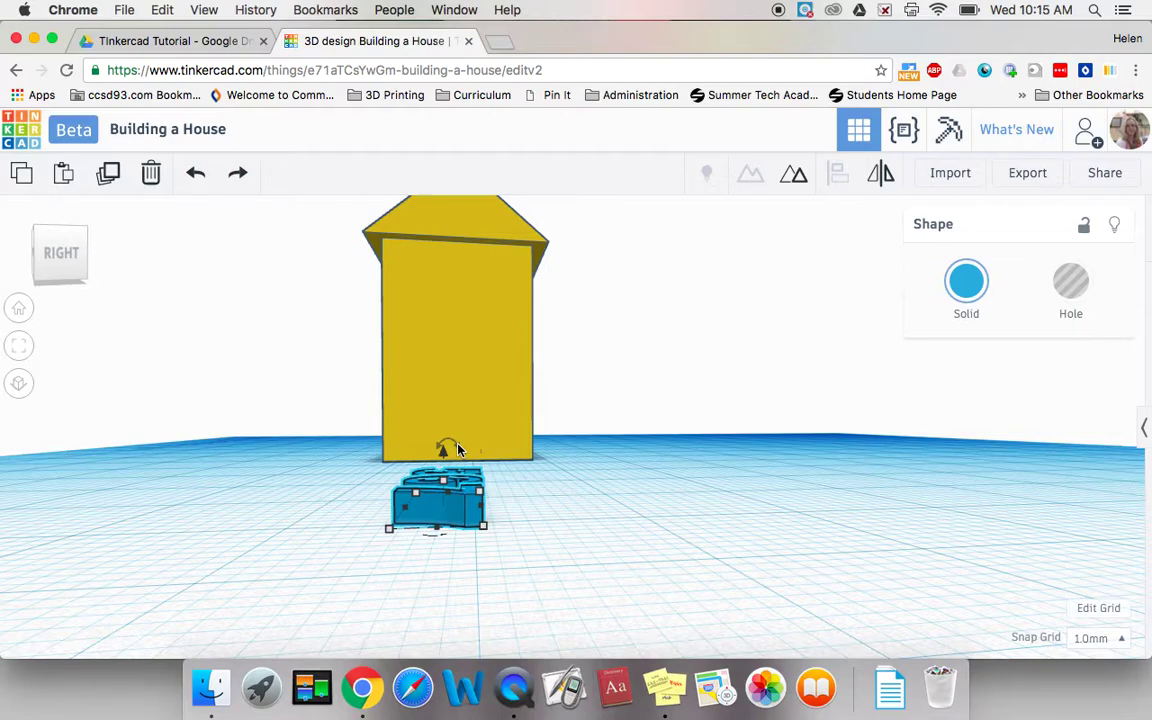
left_click_drag(445, 450, 393, 477)
left_click(284, 564)
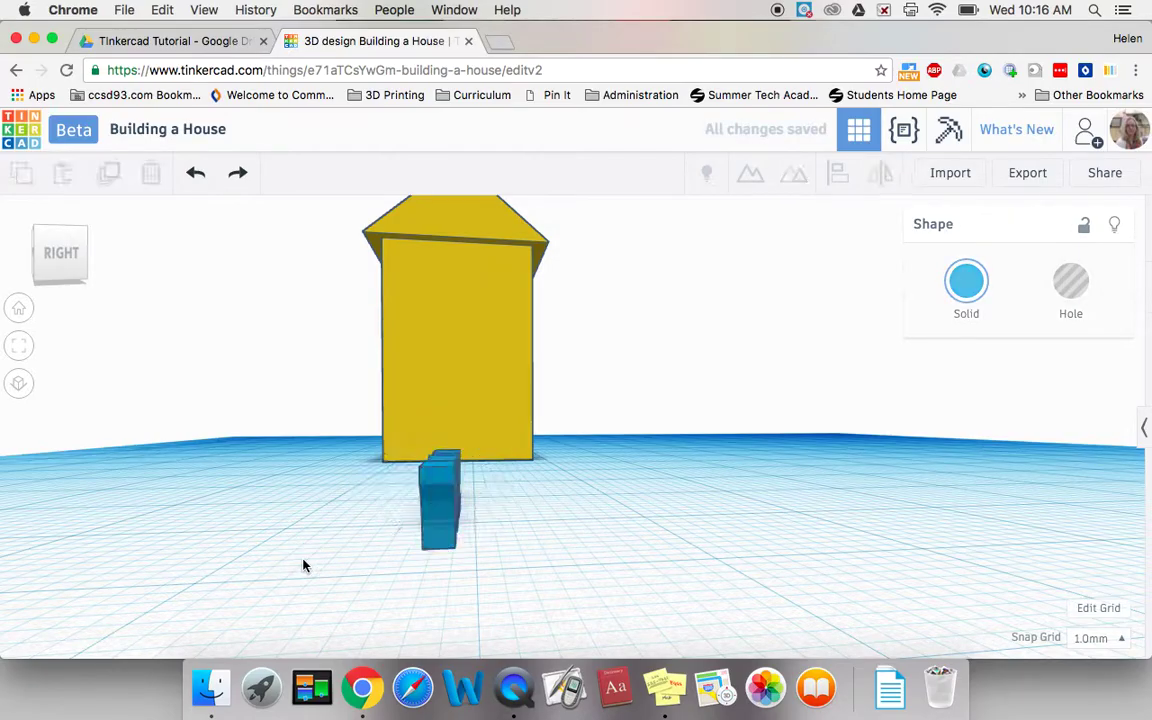
Step: Move the upright 567 group across the workplane to just in front of the house's door
right_click_drag(303, 563, 624, 578)
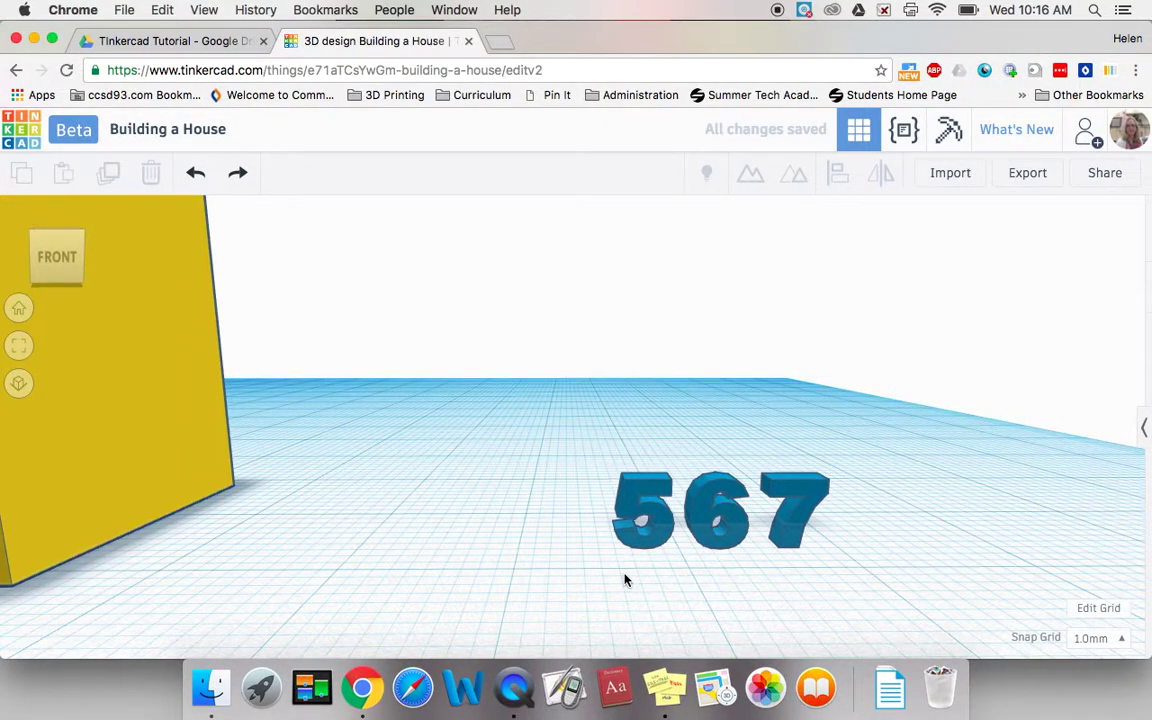
mouse_move(624, 576)
right_mouse_down()
mouse_move(612, 422)
mouse_move(486, 481)
mouse_move(462, 521)
mouse_move(432, 468)
mouse_move(417, 543)
mouse_move(363, 556)
mouse_move(360, 532)
mouse_move(622, 540)
mouse_move(630, 563)
mouse_move(617, 599)
mouse_move(627, 596)
right_mouse_up()
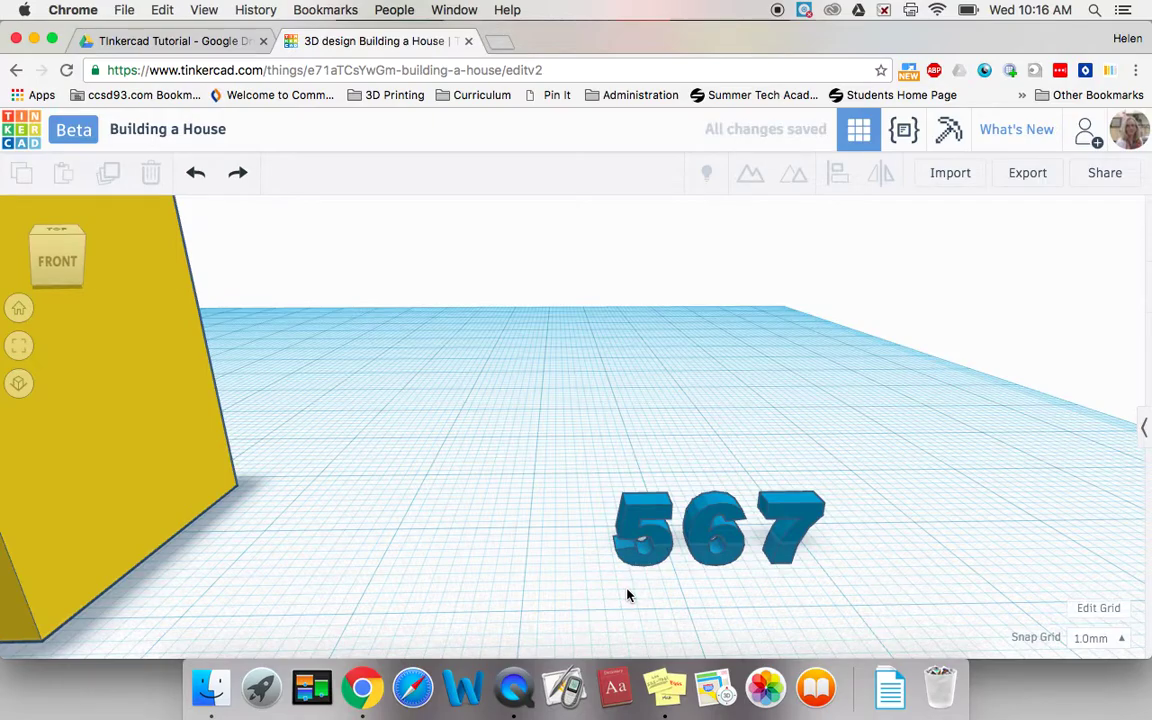
scroll(627, 595, "down", 8)
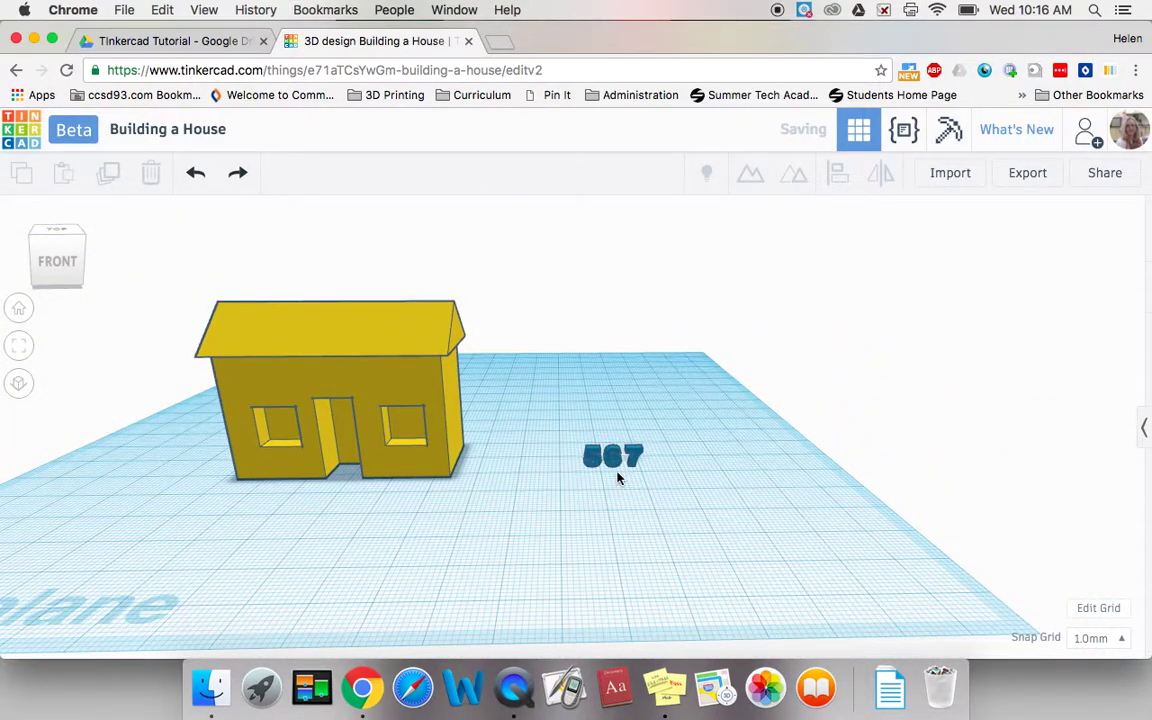
left_click(616, 462)
left_click_drag(616, 462, 341, 492)
Step: Raise the 567 group to 22 mm above the workplane so it sits over the door
right_click_drag(289, 540, 333, 524)
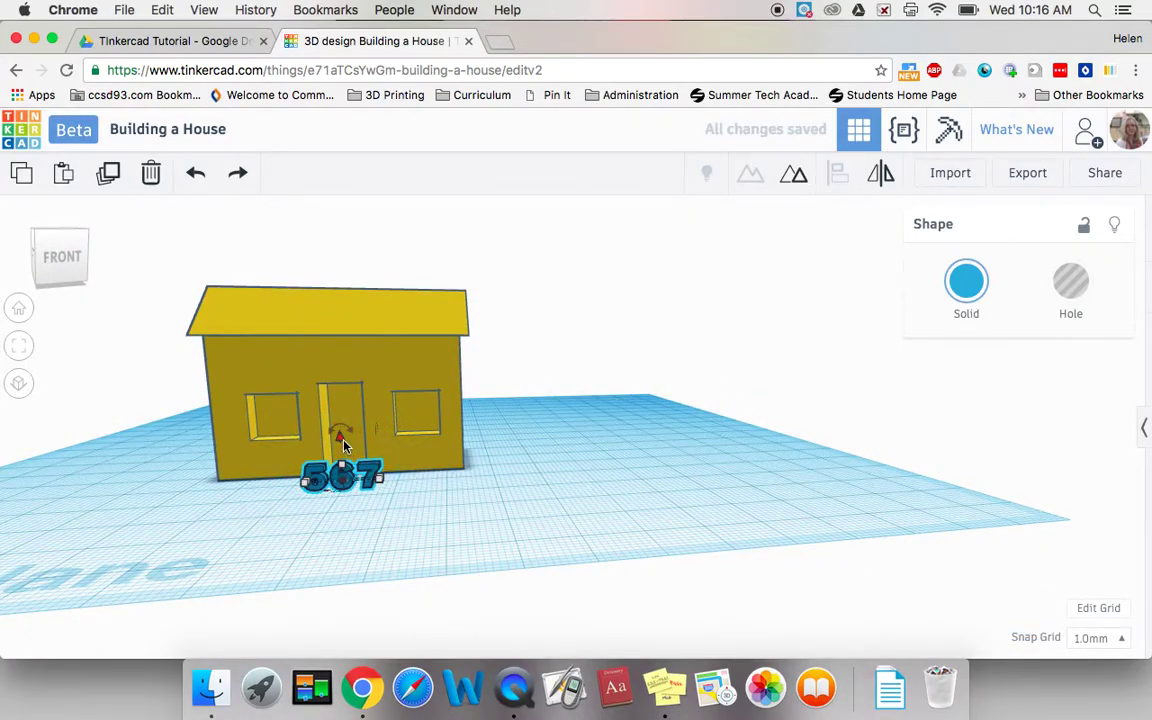
left_click_drag(340, 433, 357, 330)
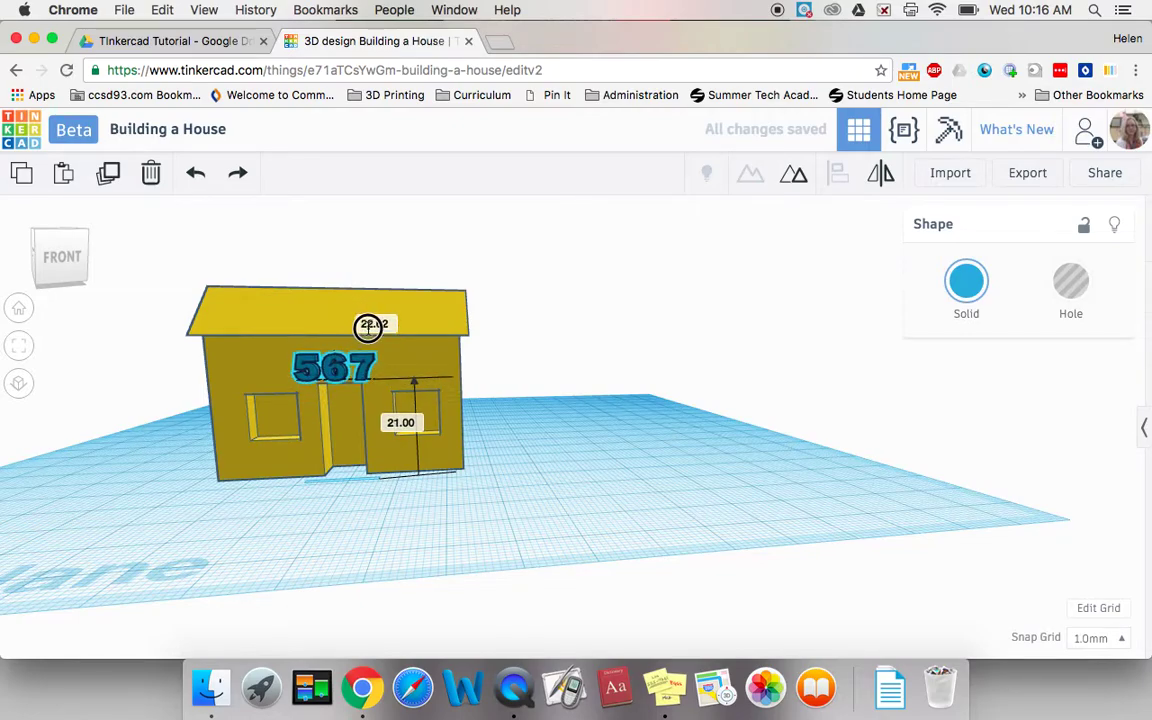
left_click_drag(370, 325, 370, 323)
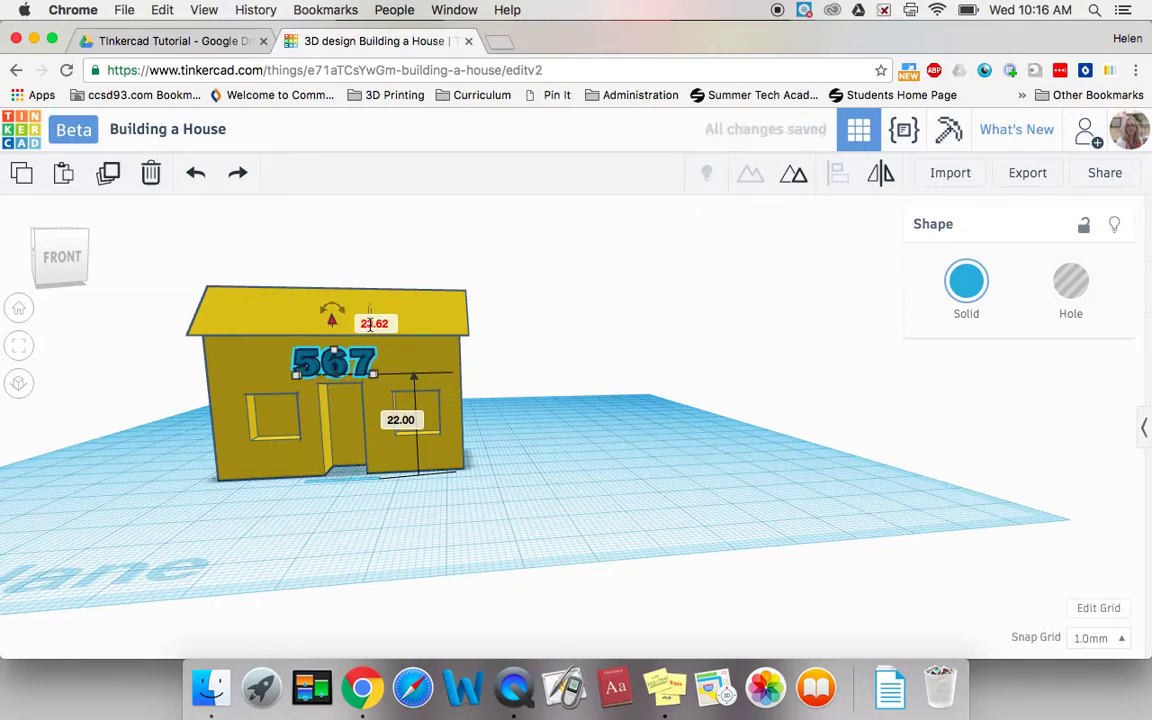
left_click(337, 543)
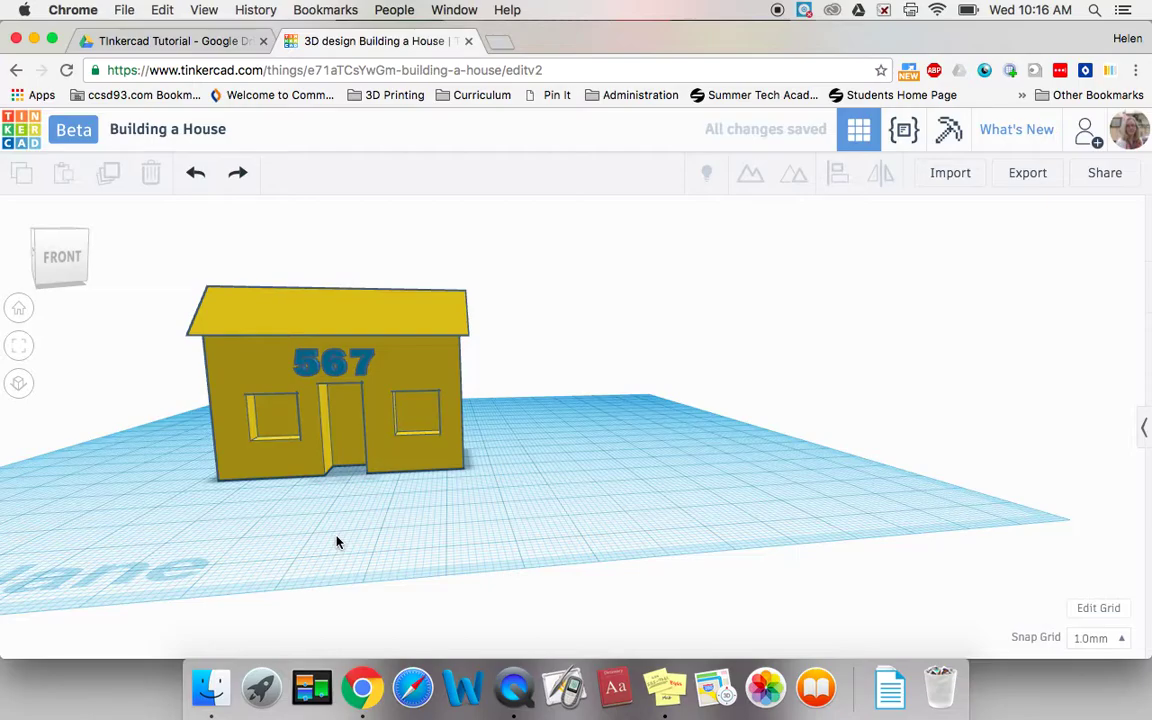
Step: Lower the 567 group slightly beneath the roof overhang, judging its height from the house's left side
right_click_drag(337, 543, 615, 540)
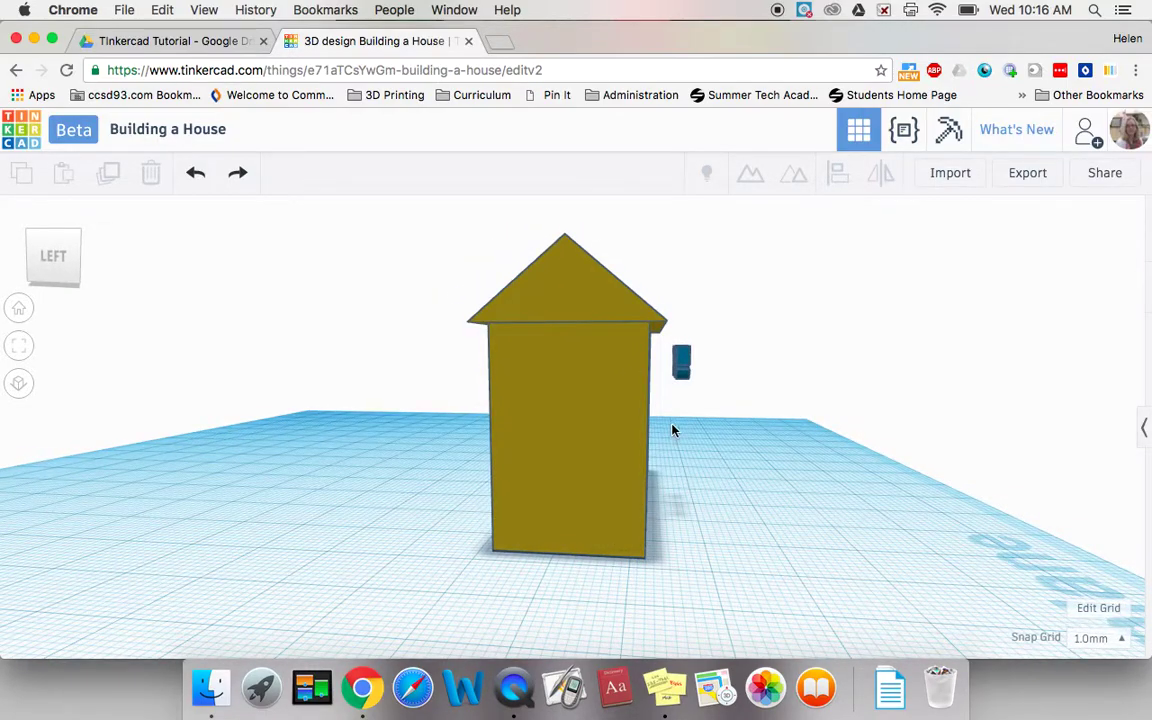
left_click(681, 379)
scroll(681, 368, "down", 5)
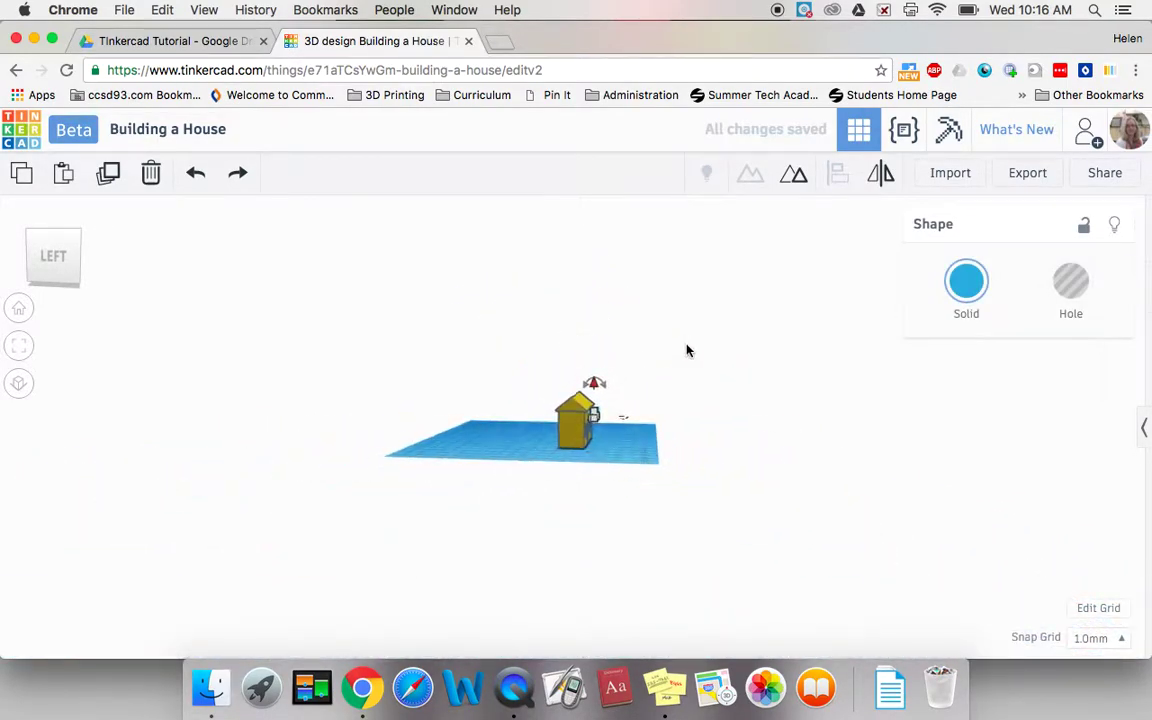
scroll(687, 350, "up", 8)
scroll(687, 350, "down", 6)
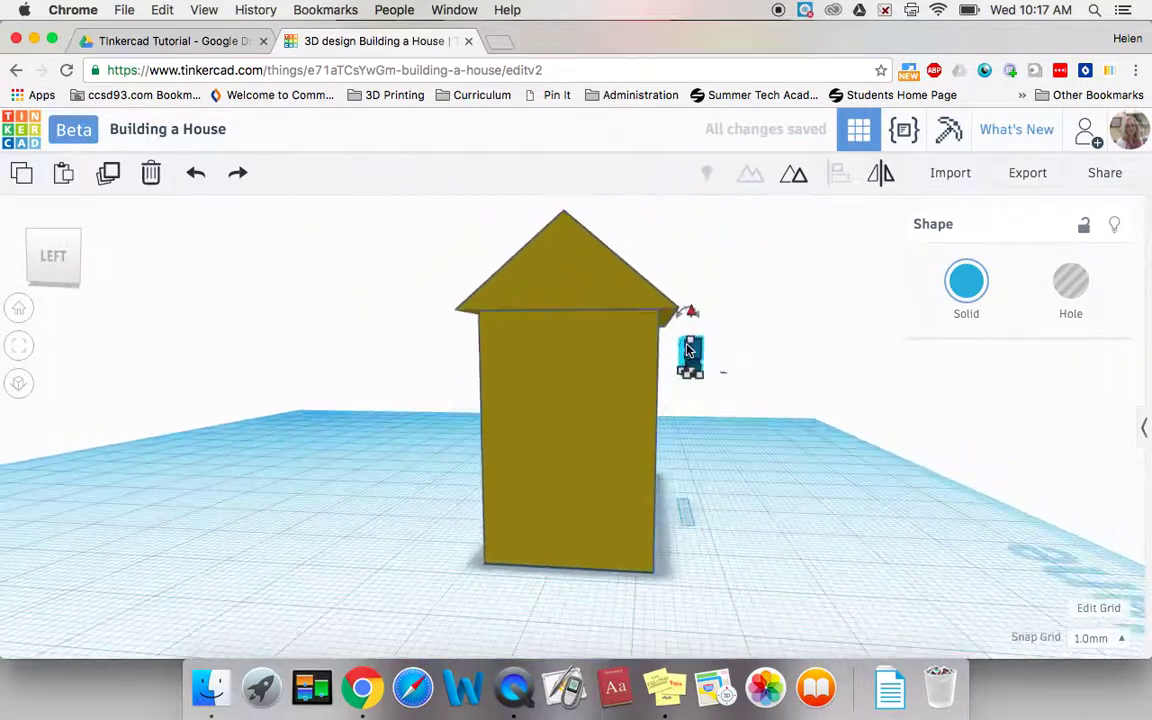
scroll(687, 350, "up", 8)
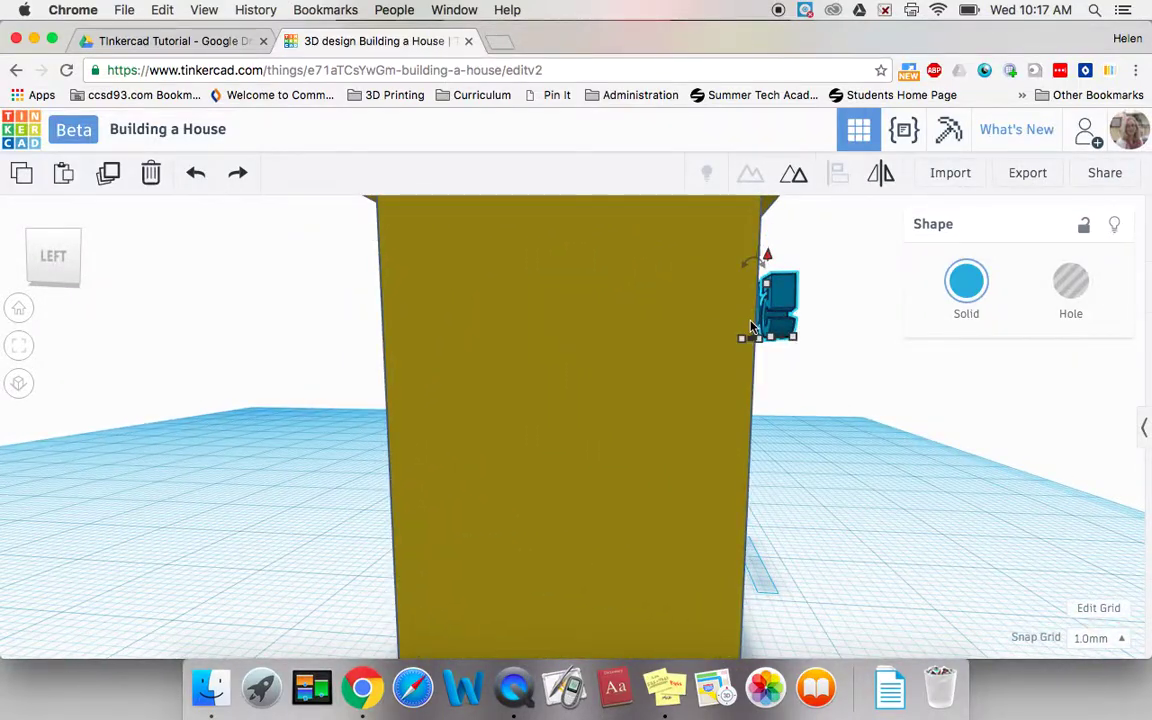
scroll(749, 328, "down", 6)
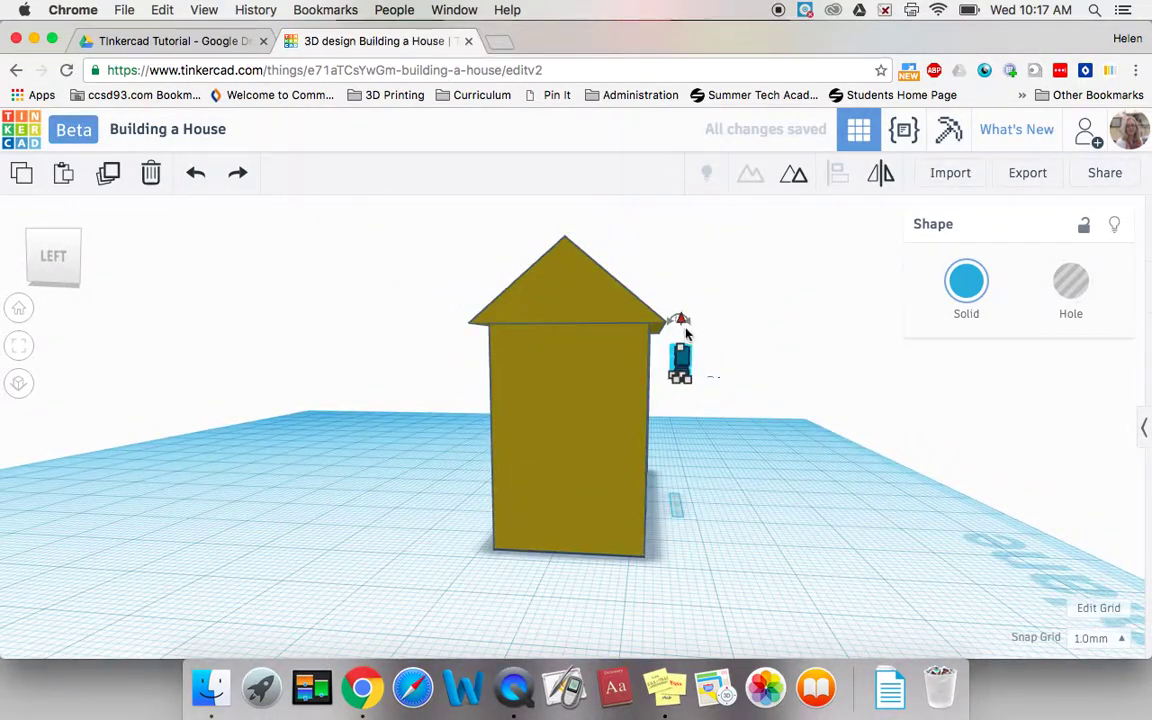
left_click_drag(682, 323, 683, 330)
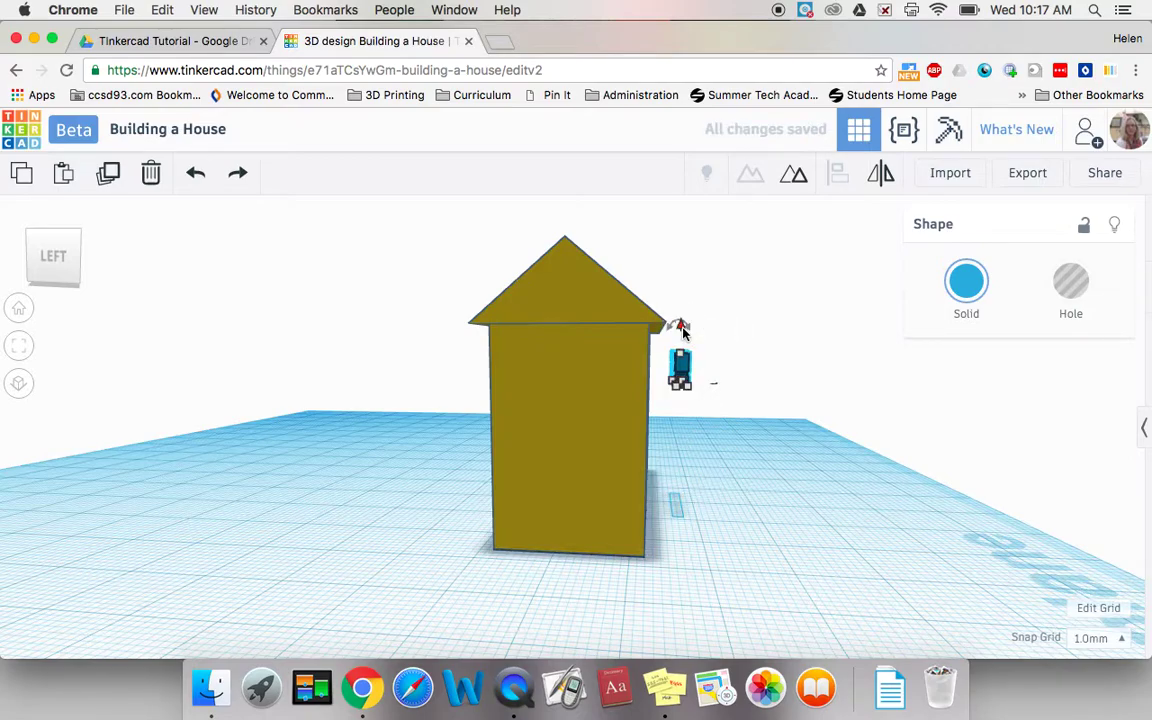
Step: Push the 567 group back into the front wall in small increments so only a thin layer of the digits protrudes
key("Left")
key("Left")
key("Left")
key("Left")
key("Left")
key("Left")
key("Left")
key("Left")
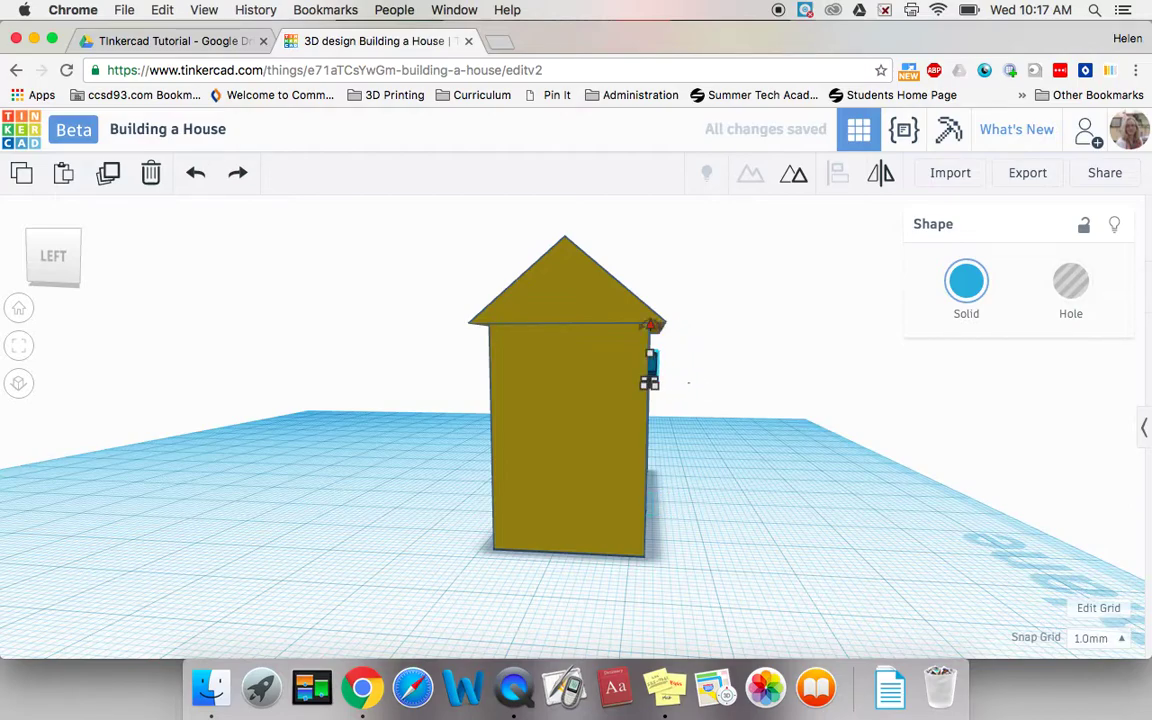
key("Left")
key("Left")
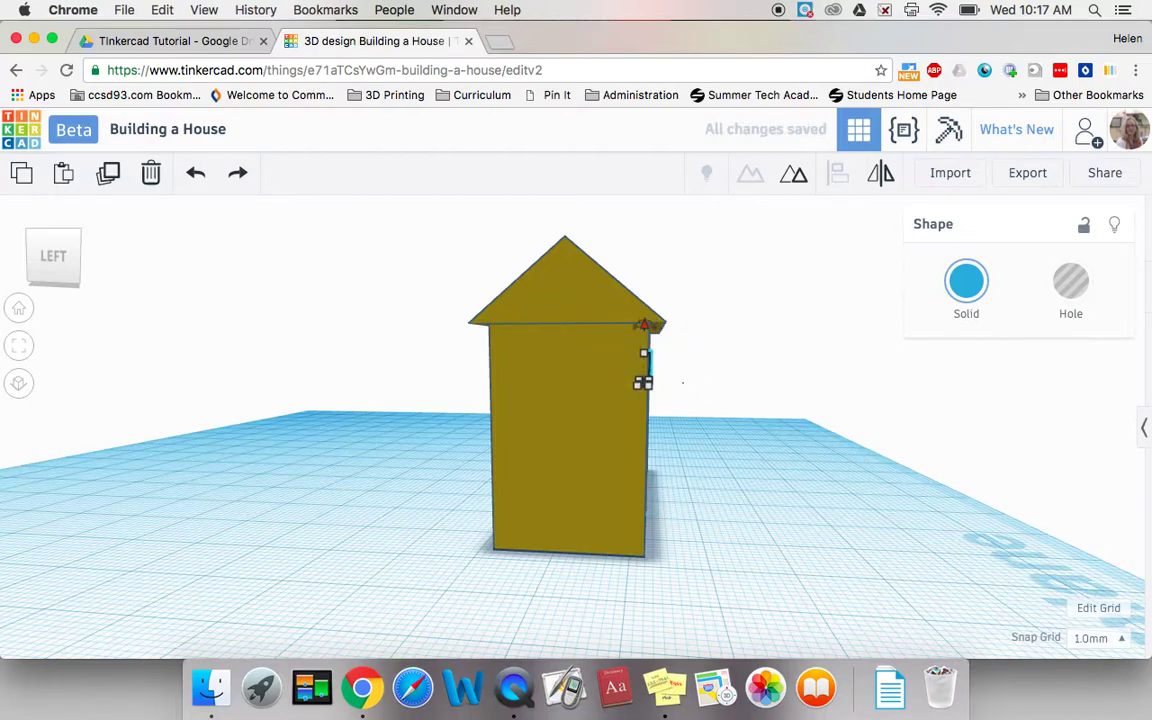
right_click_drag(802, 463, 550, 470)
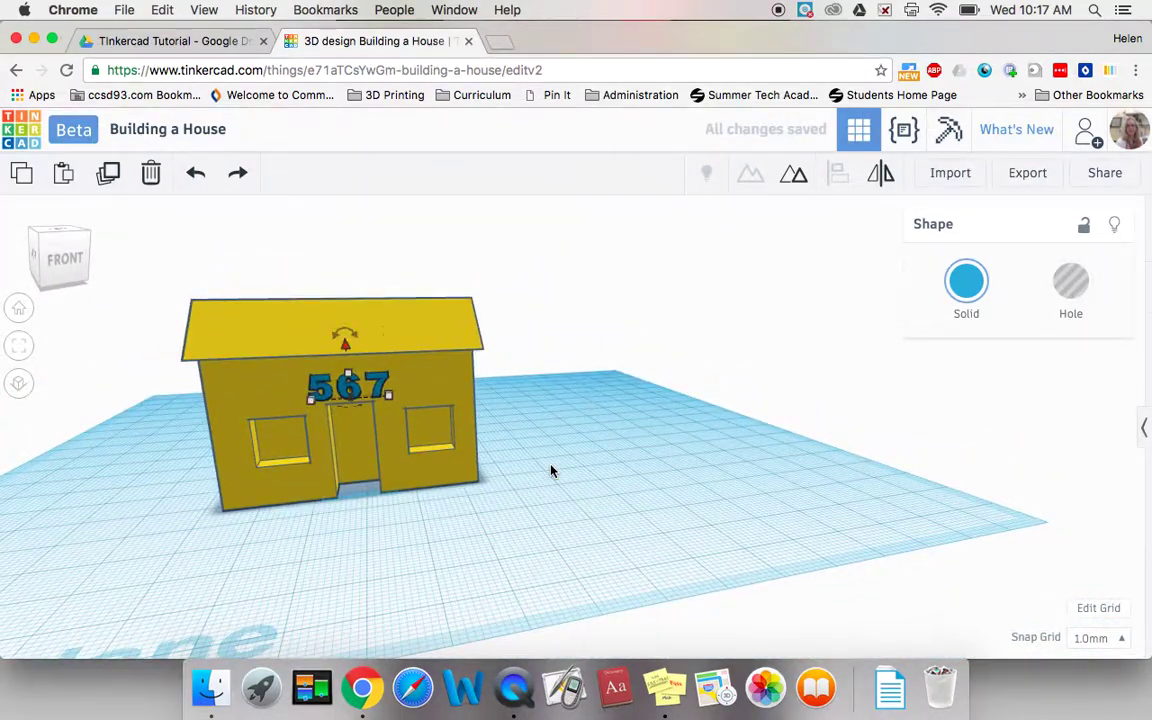